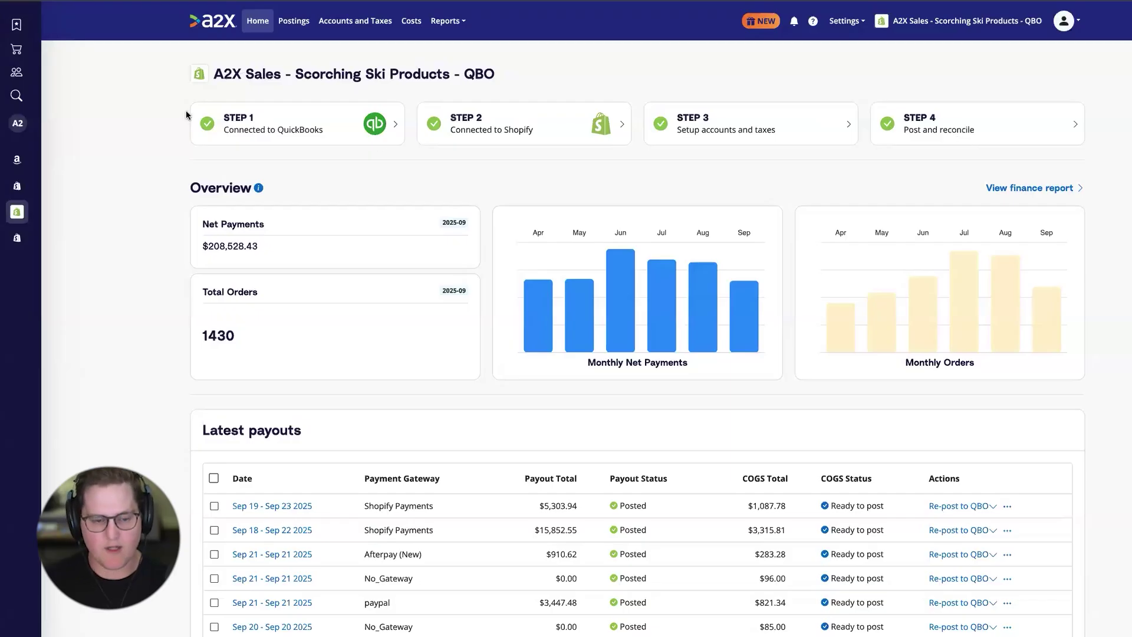
- View the sales channels offered for creating a new account, and leave without creating one
mouse_move(11, 322)
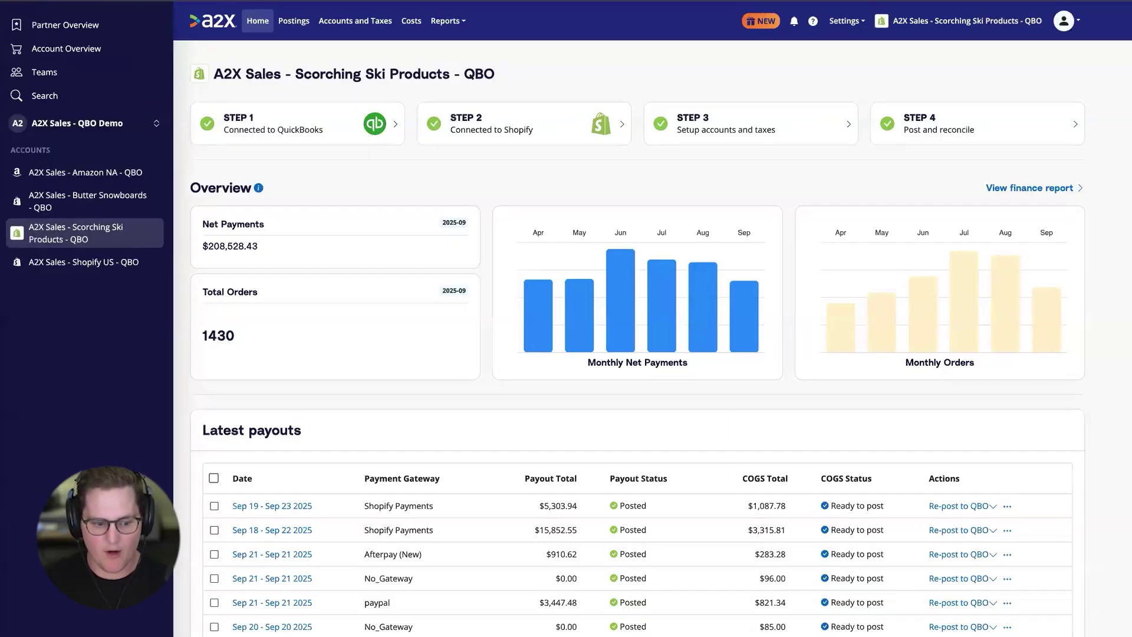
left_click(94, 555)
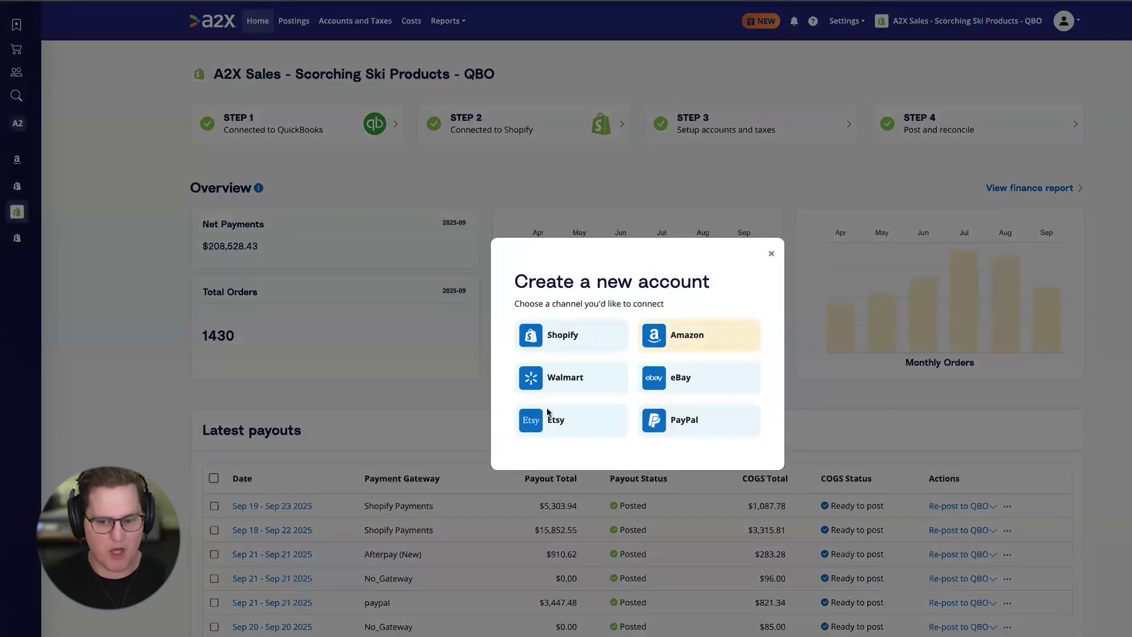
left_click(771, 253)
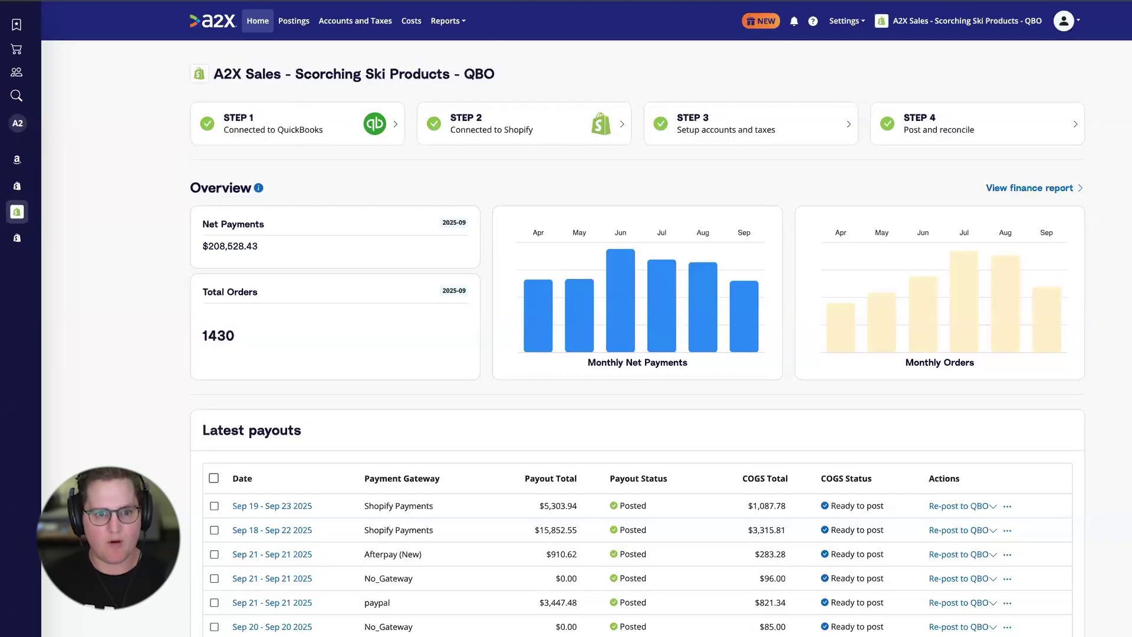
- Switch to the Shopify Account and Tax Rate Mappings page and review its automapping rules by transaction type
key("ctrl+Tab")
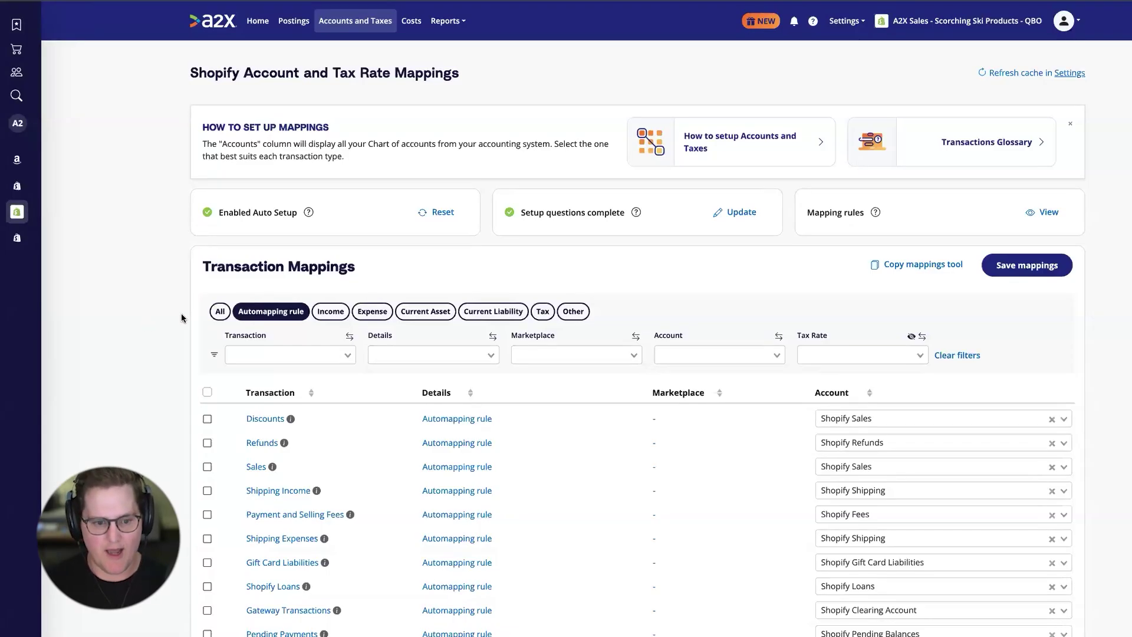
scroll(179, 314, "down", 1)
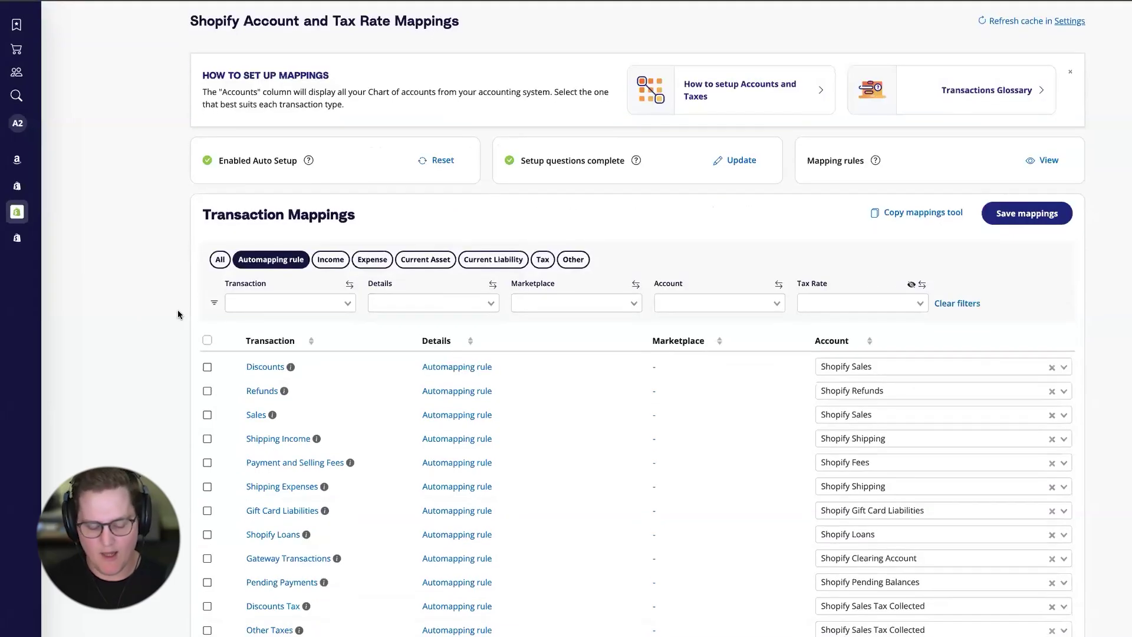
scroll(294, 285, "up", 1)
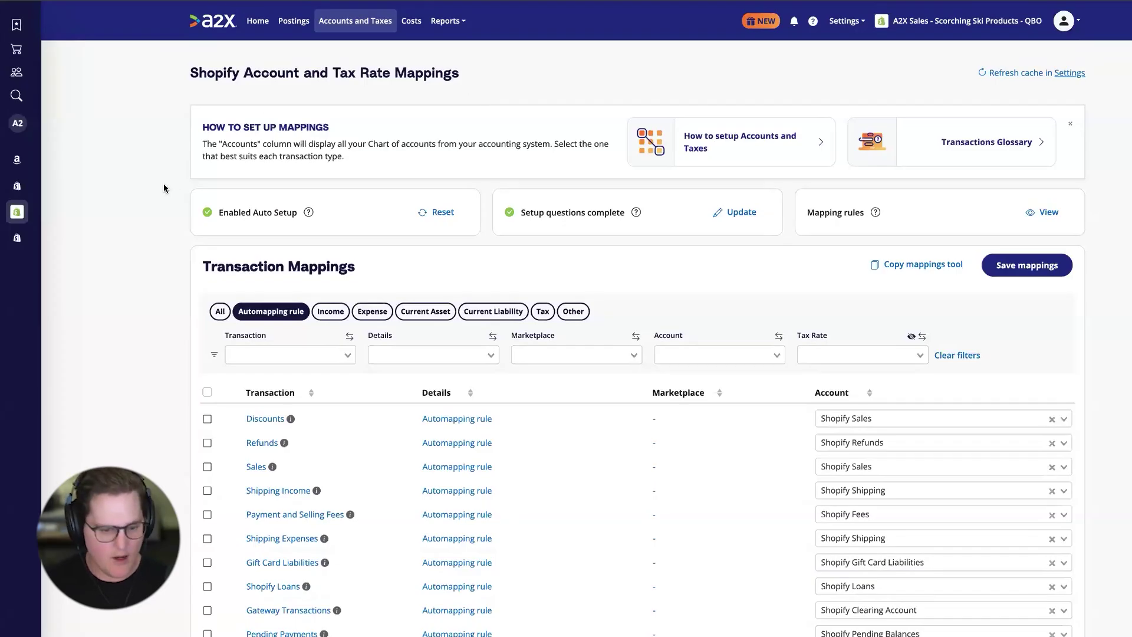
scroll(158, 187, "down", 3)
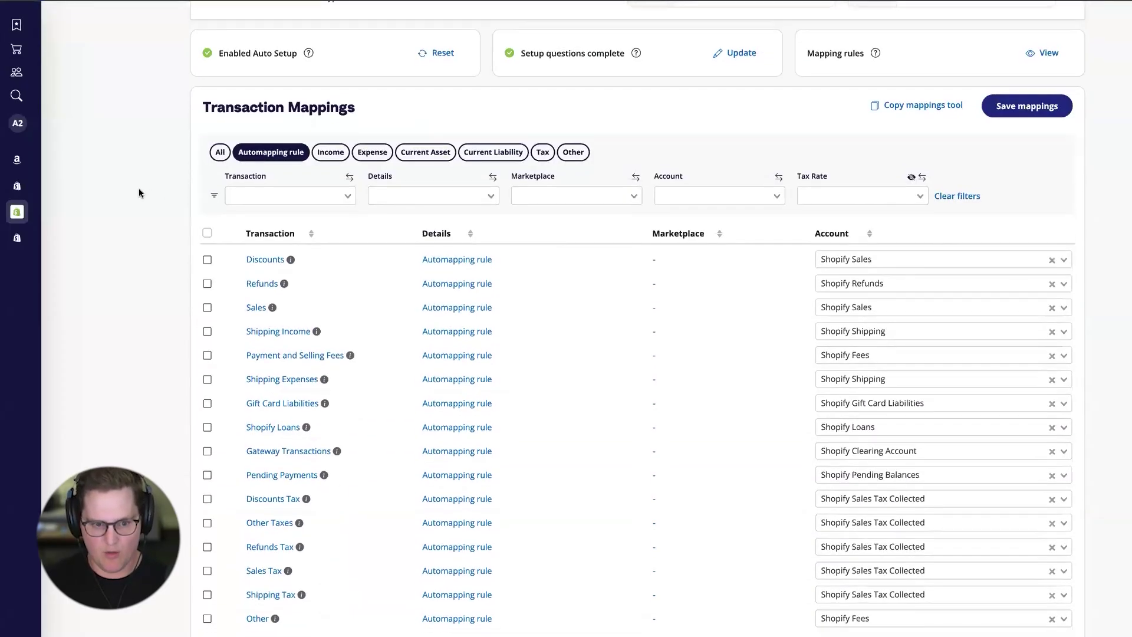
scroll(139, 192, "up", 3)
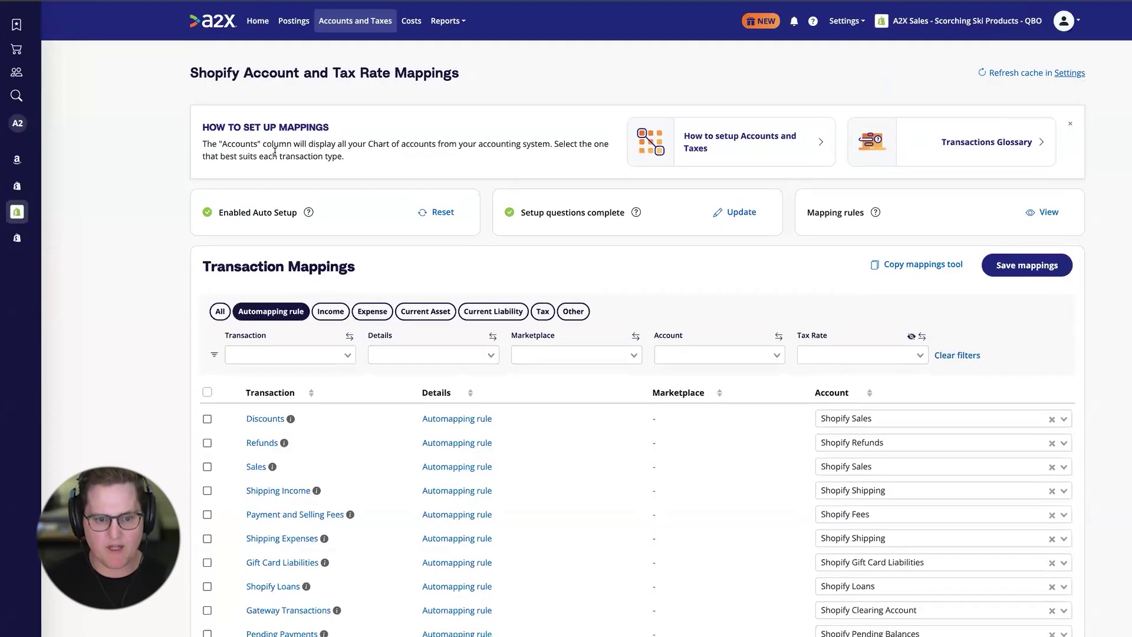
scroll(376, 242, "down", 3)
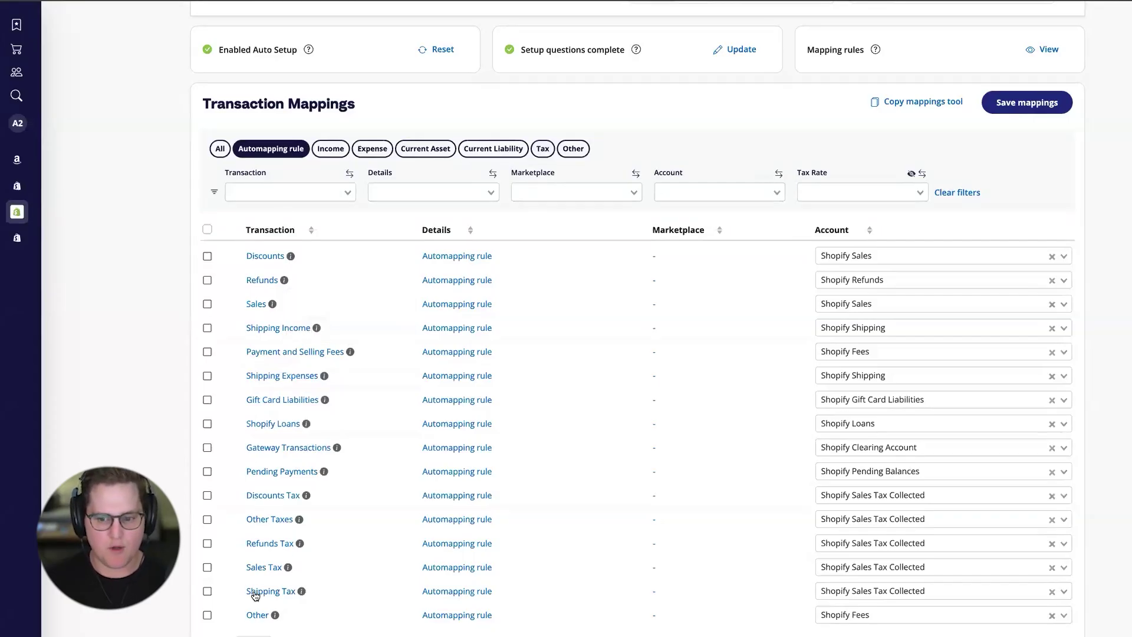
- Look through the account choices for the Discounts automapping rule and the chart of accounts in Auto Setup, without changing either
left_click(908, 257)
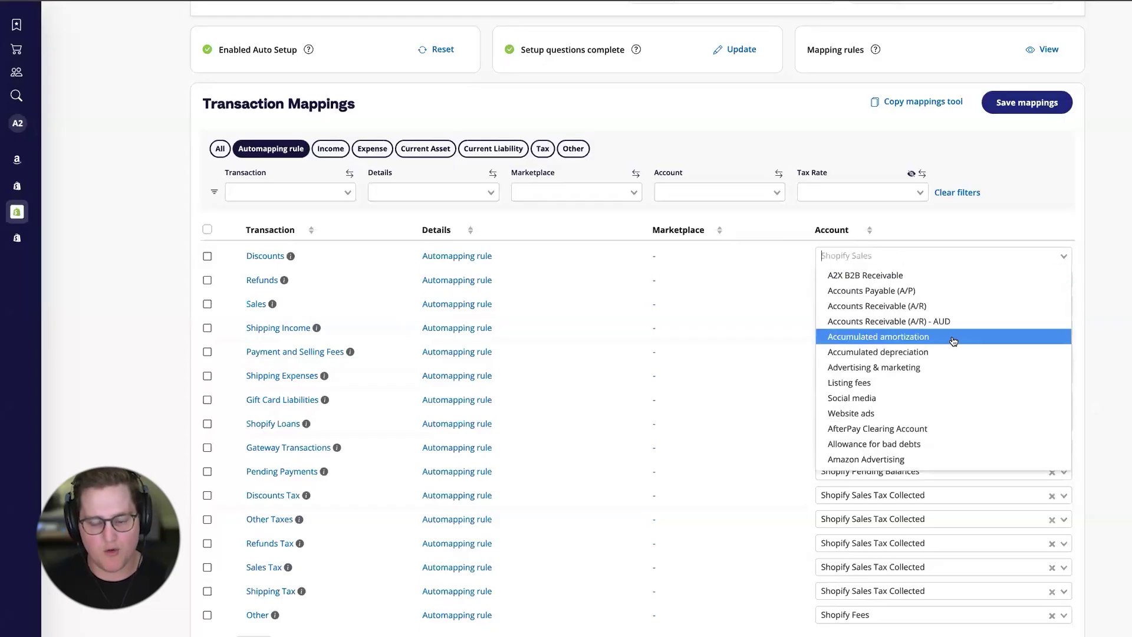
scroll(936, 328, "down", 3)
key("Escape")
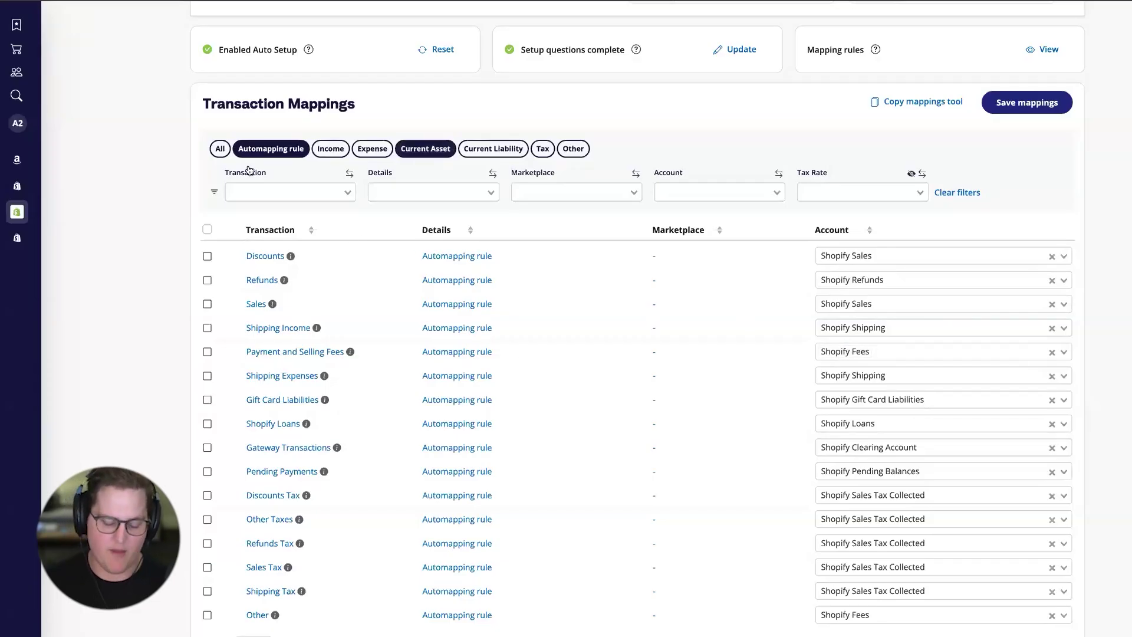
left_click(438, 50)
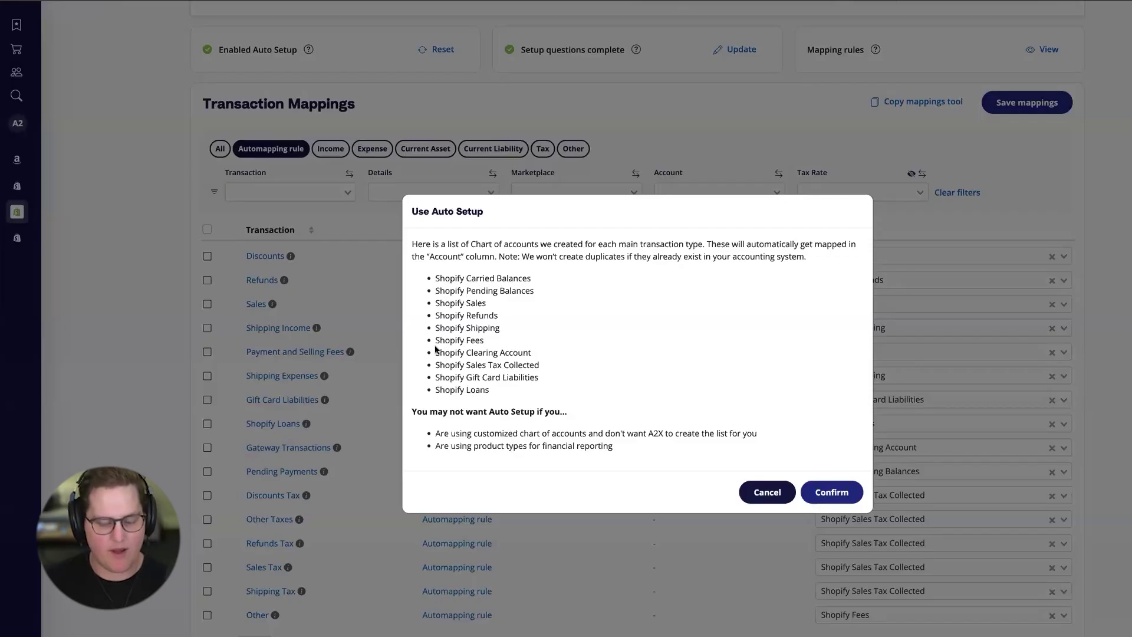
left_click(775, 500)
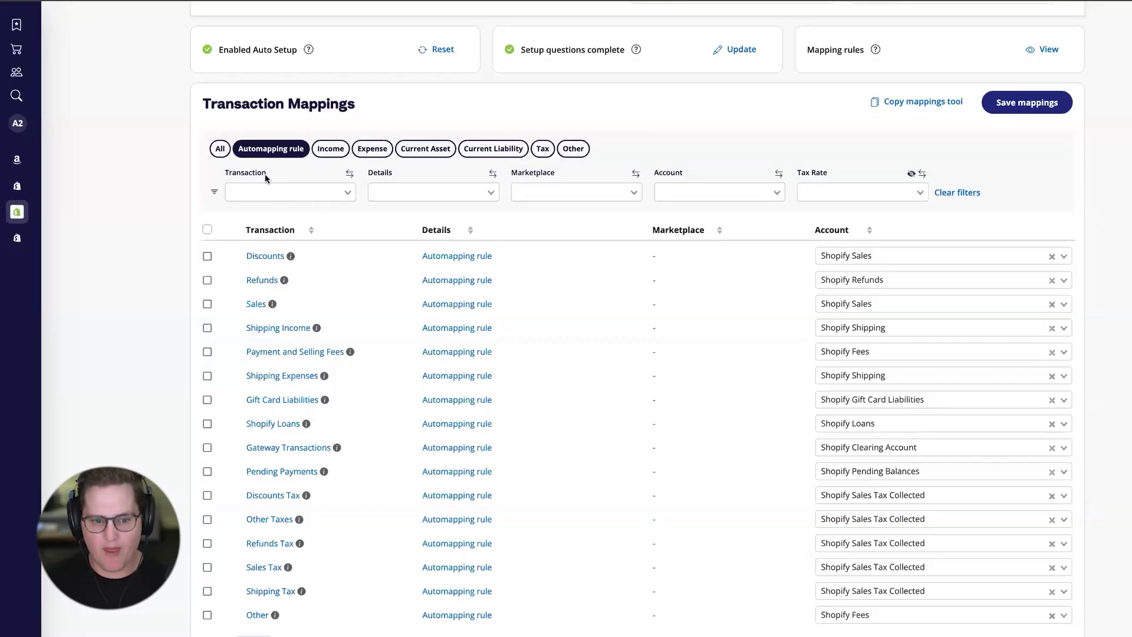
- Show all transaction mappings and examine the detailed Discounts, Refunds, Sales and Shipping Income lines with their marketplaces and accounts
left_click(218, 152)
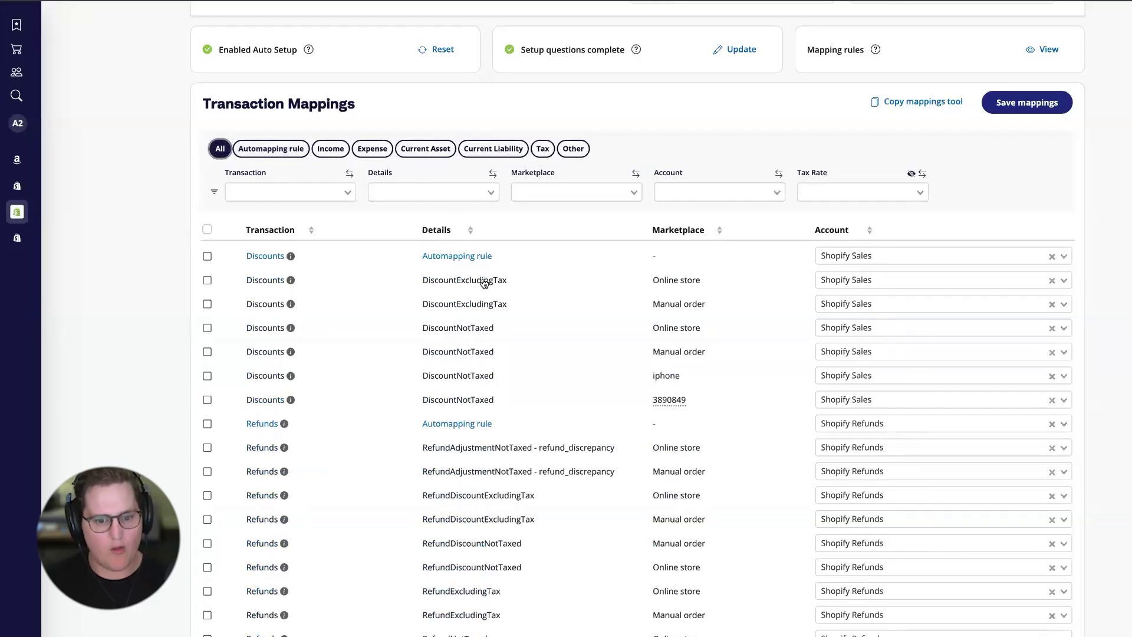
scroll(422, 236, "down", 2)
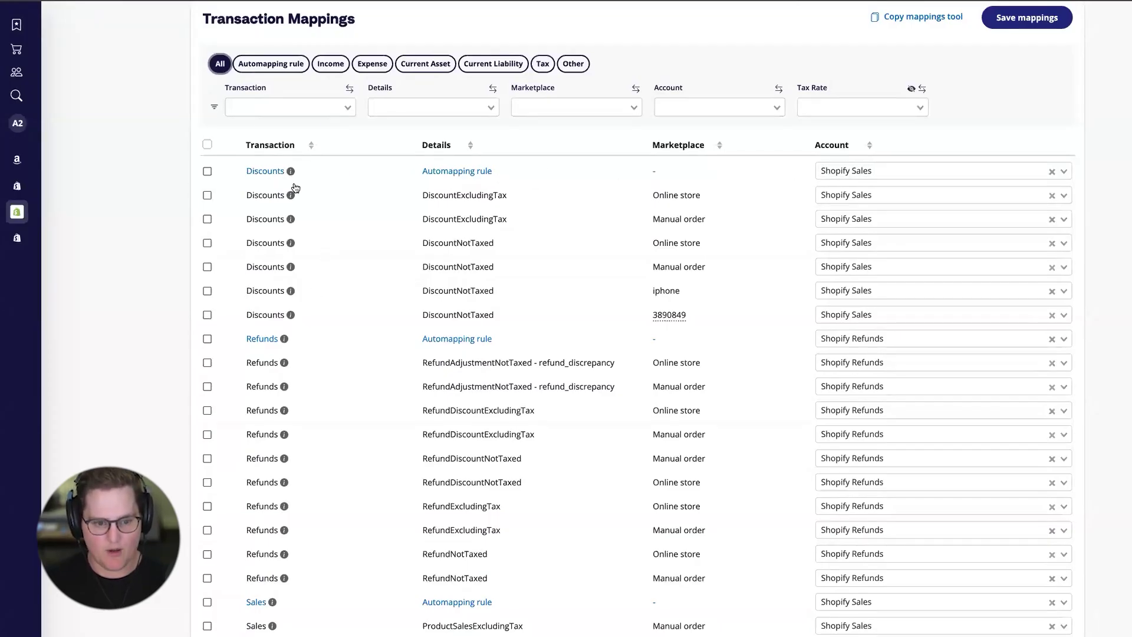
scroll(356, 389, "down", 4)
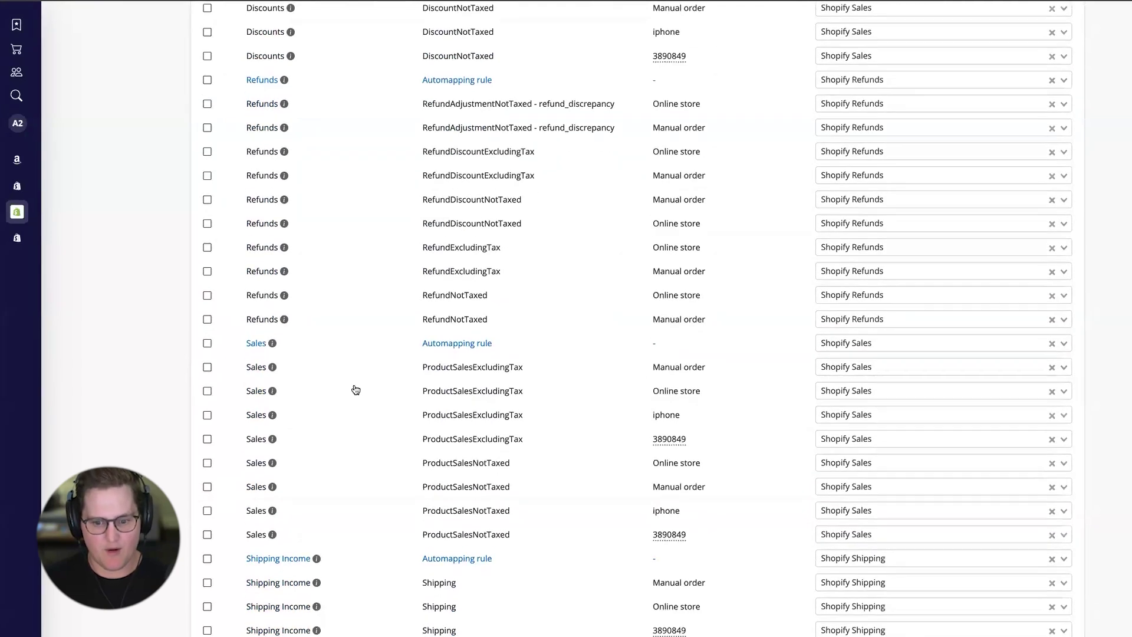
scroll(356, 389, "down", 1)
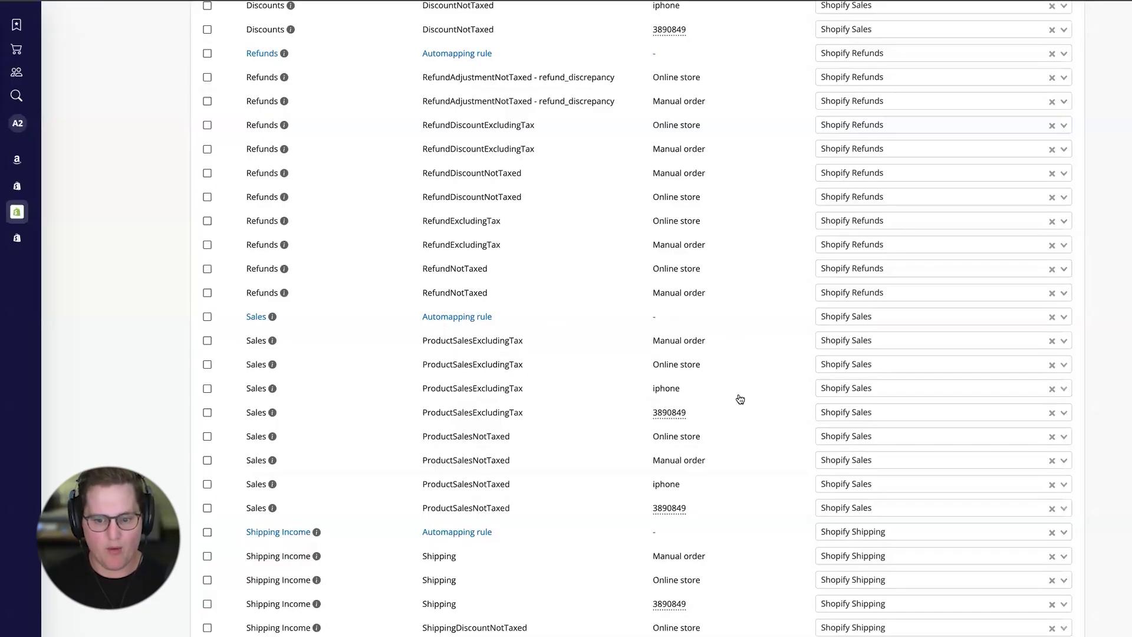
scroll(738, 398, "up", 10)
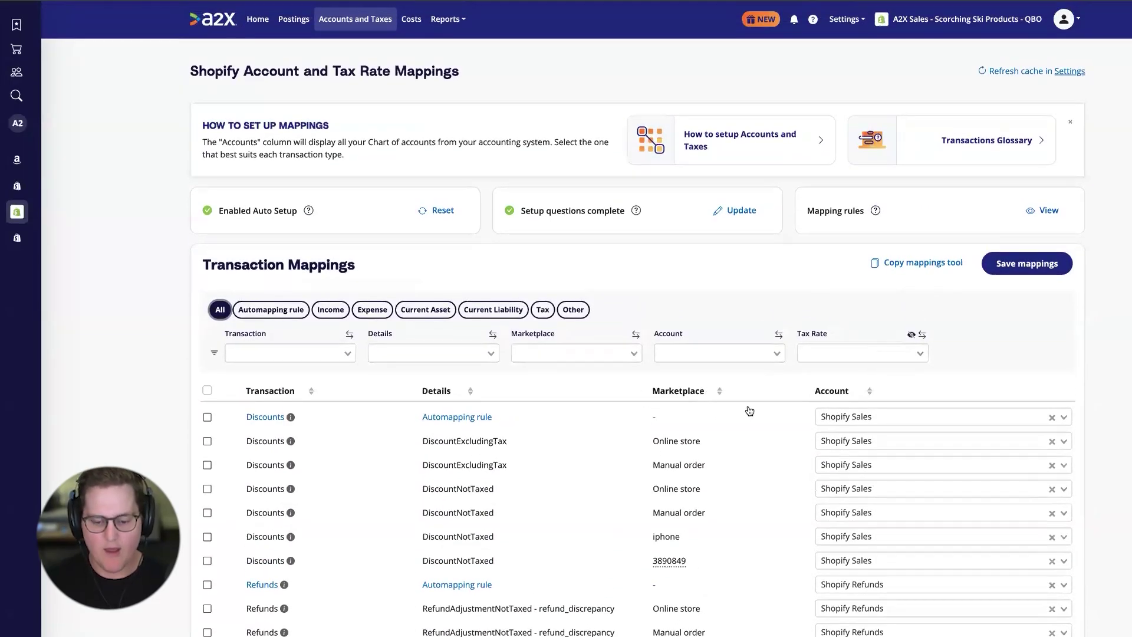
scroll(749, 411, "down", 8)
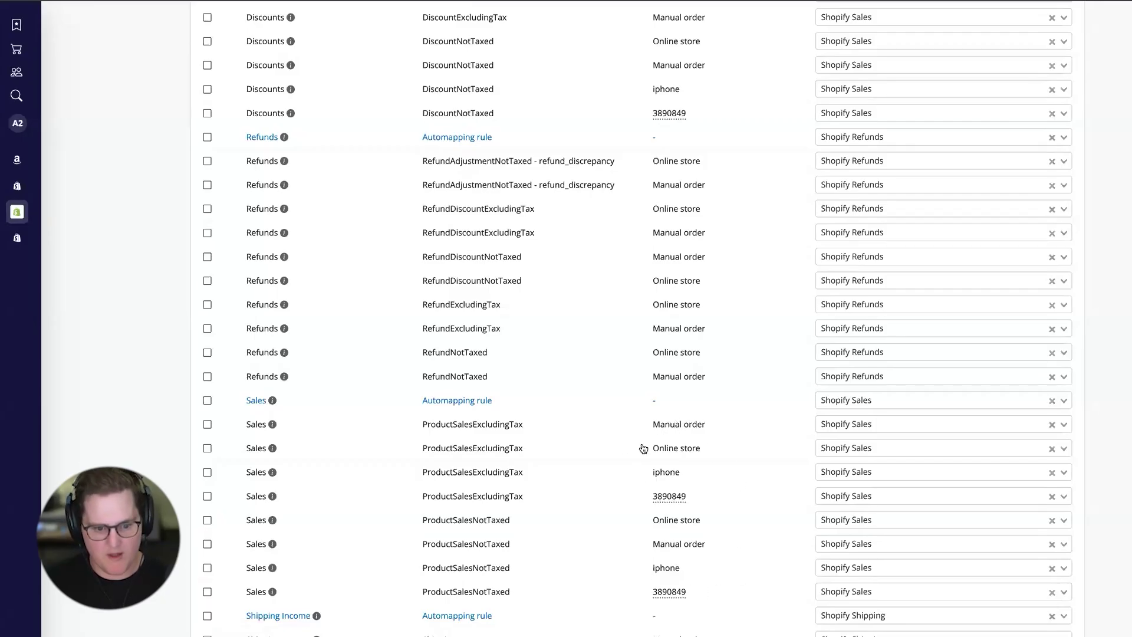
scroll(724, 517, "up", 4)
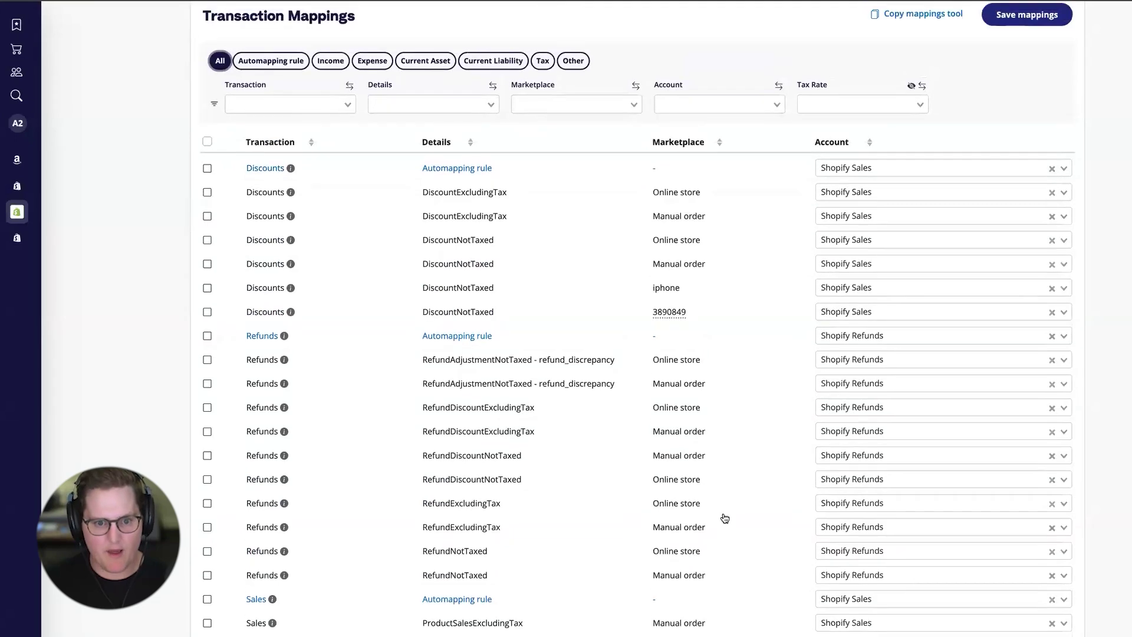
scroll(725, 518, "up", 3)
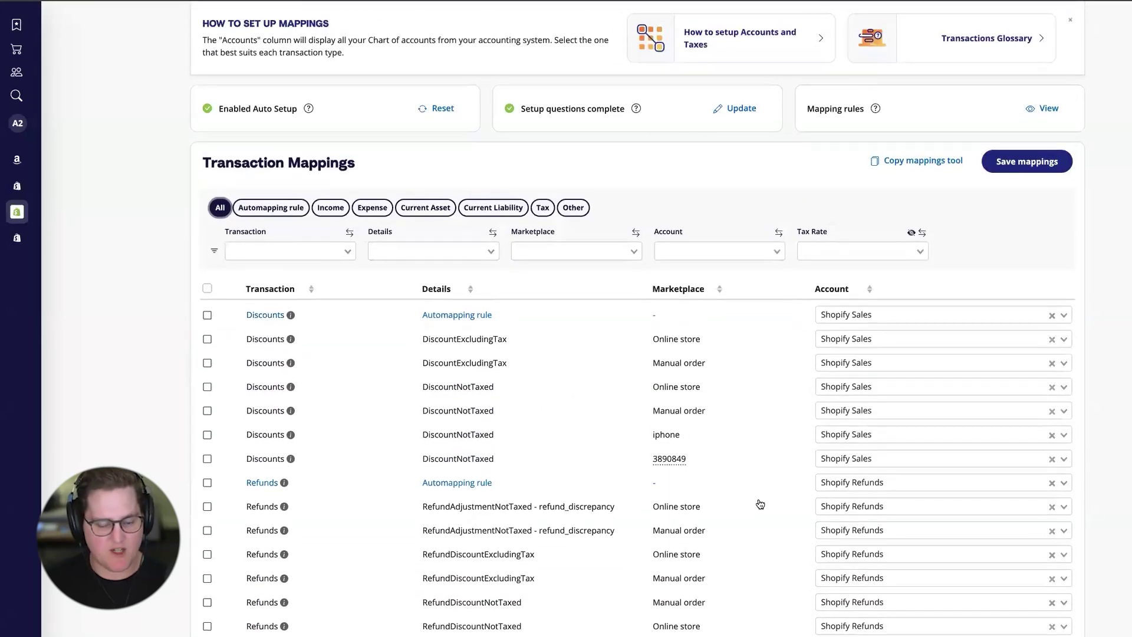
- Filter the transaction mappings by marketplace 3890849 to inspect its lines, and clear that filter
left_click(591, 249)
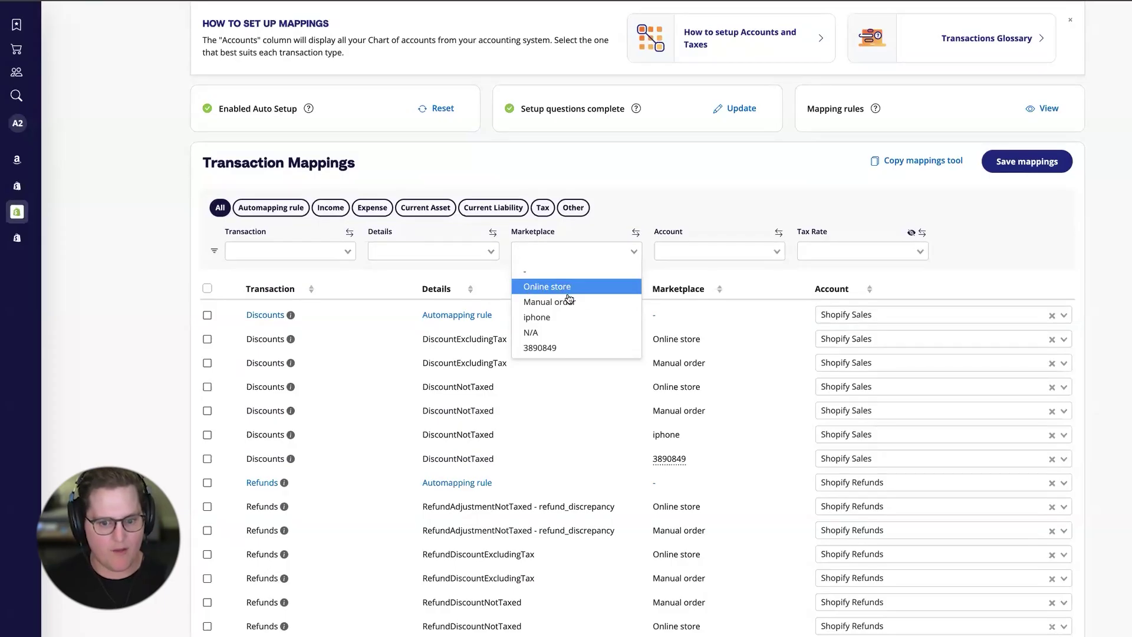
left_click(545, 348)
mouse_move(657, 407)
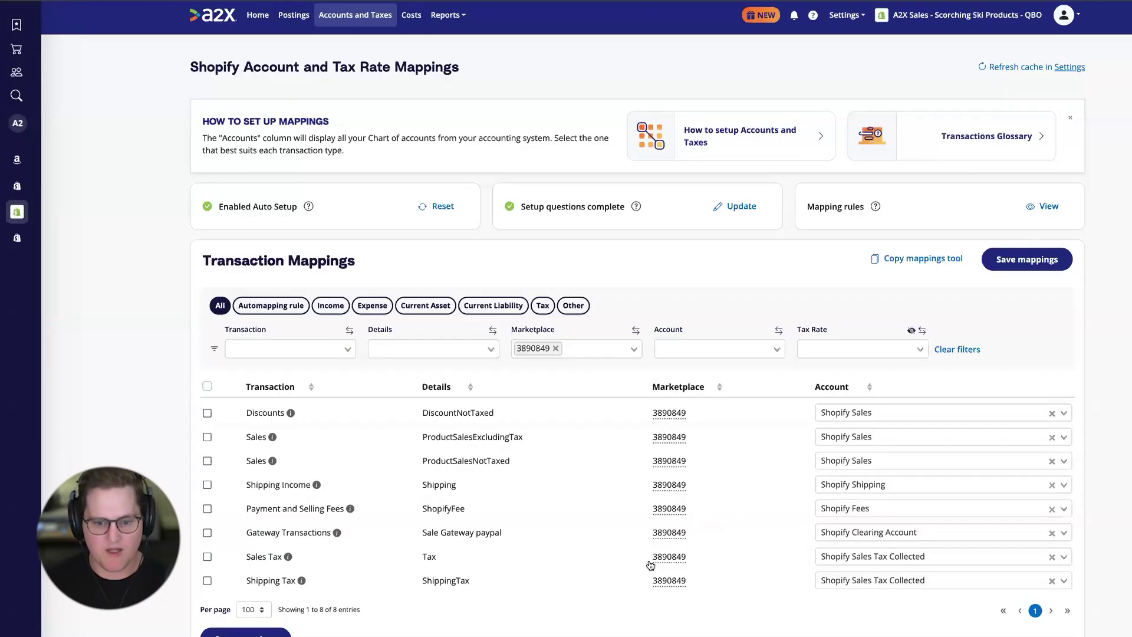
left_click(556, 348)
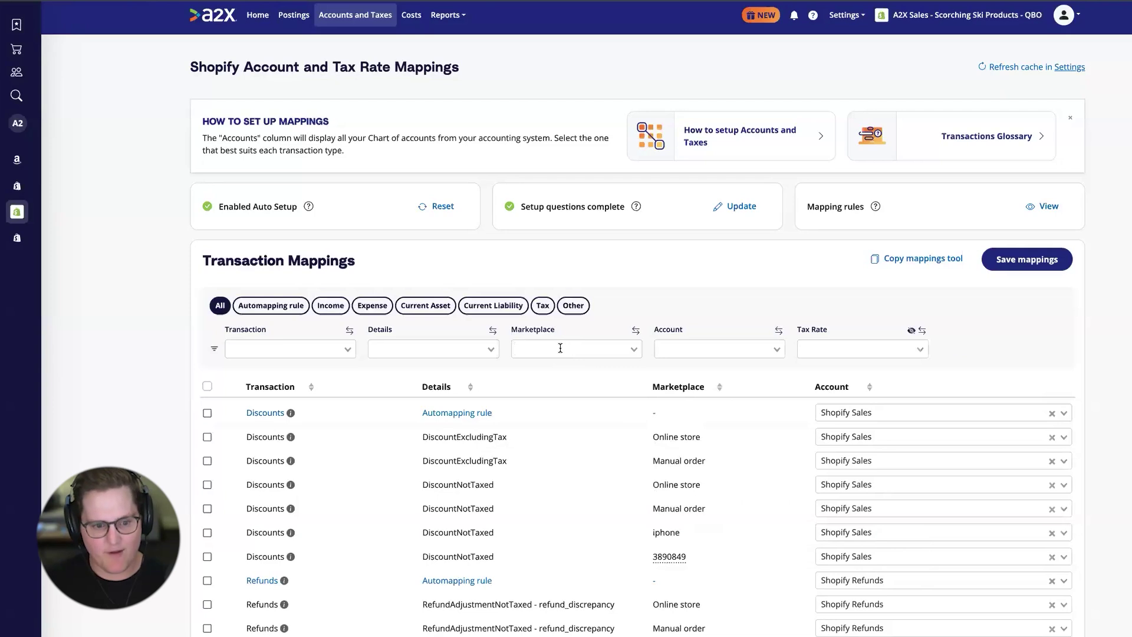
- Limit the transaction mappings to automapping rules and review the list
left_click(272, 308)
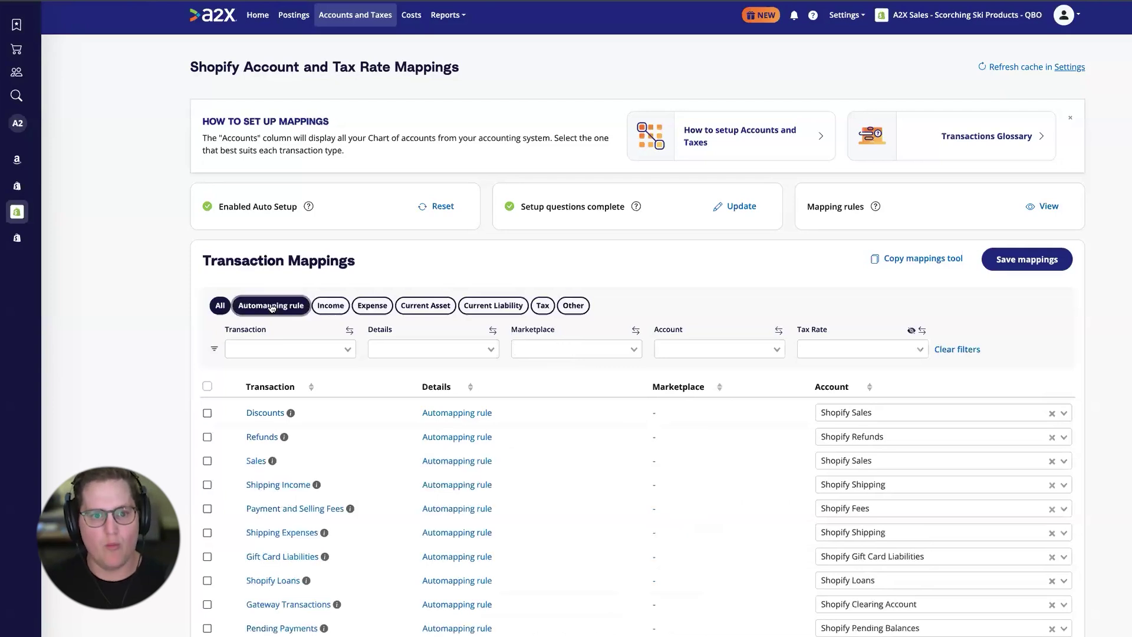
scroll(323, 453, "down", 3)
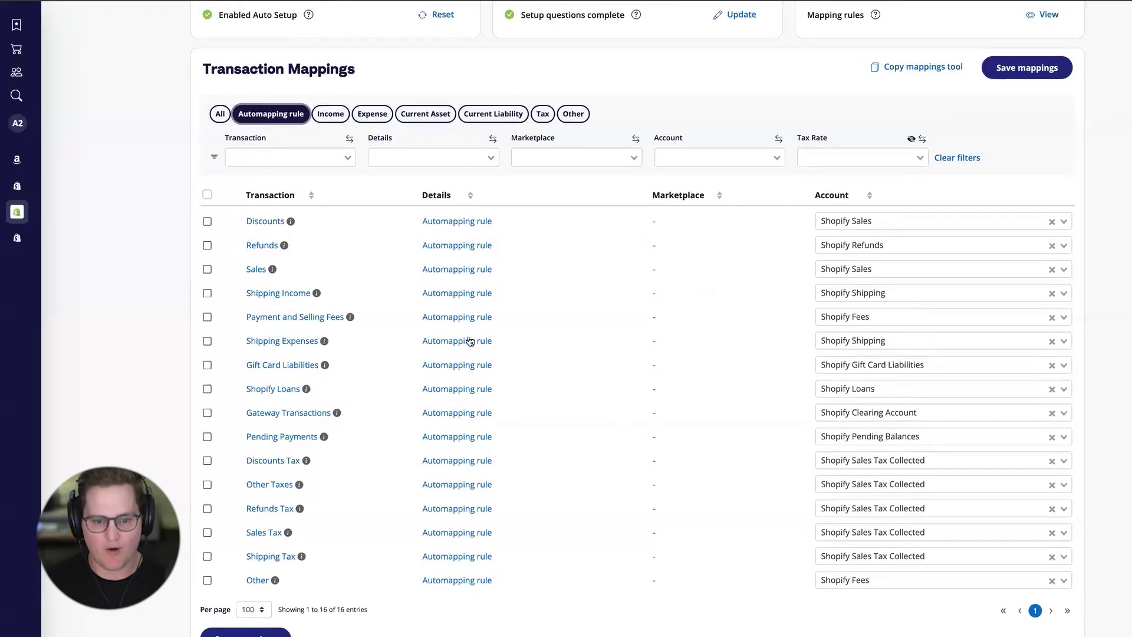
scroll(588, 341, "up", 1)
scroll(588, 342, "up", 2)
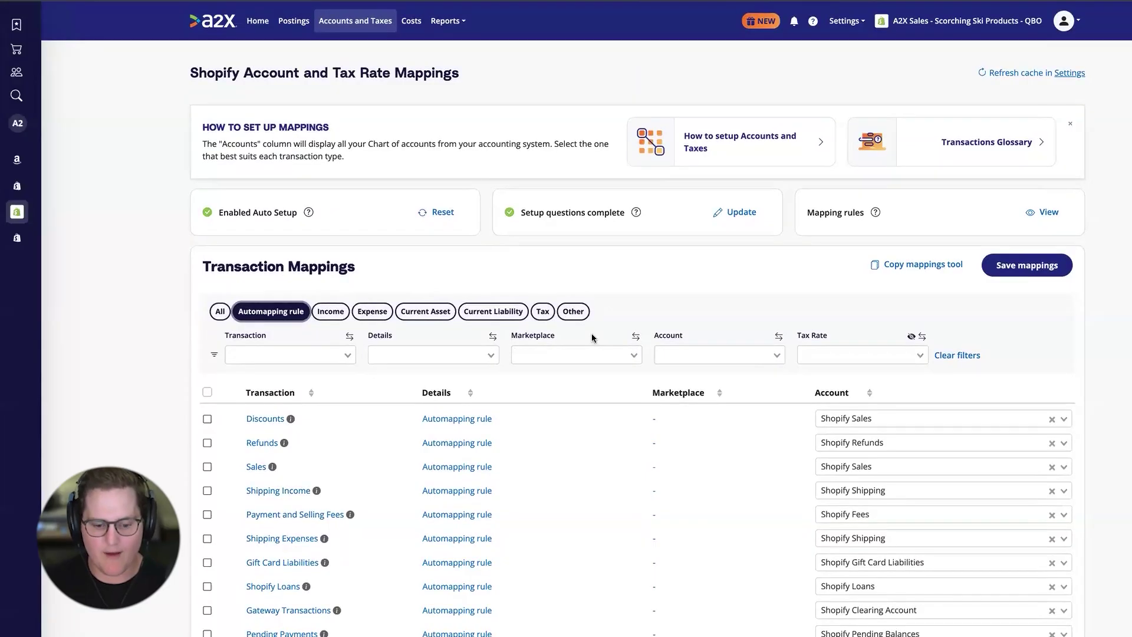
- View the available settings categories, such as Sales Grouping and Tracking, without opening any
left_click(846, 22)
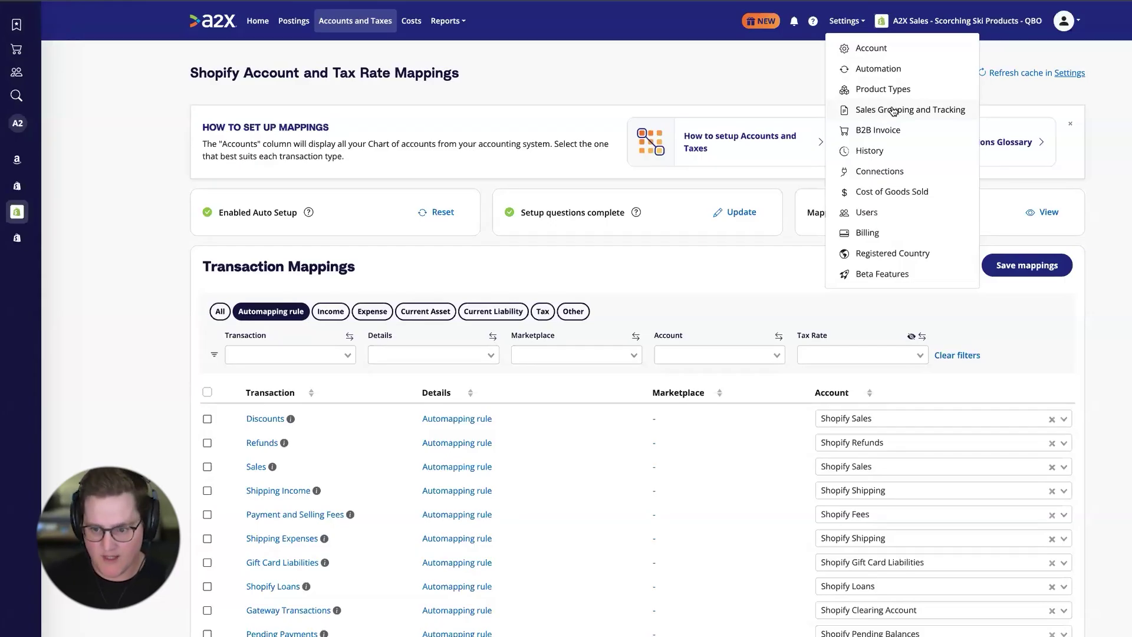
left_click(762, 81)
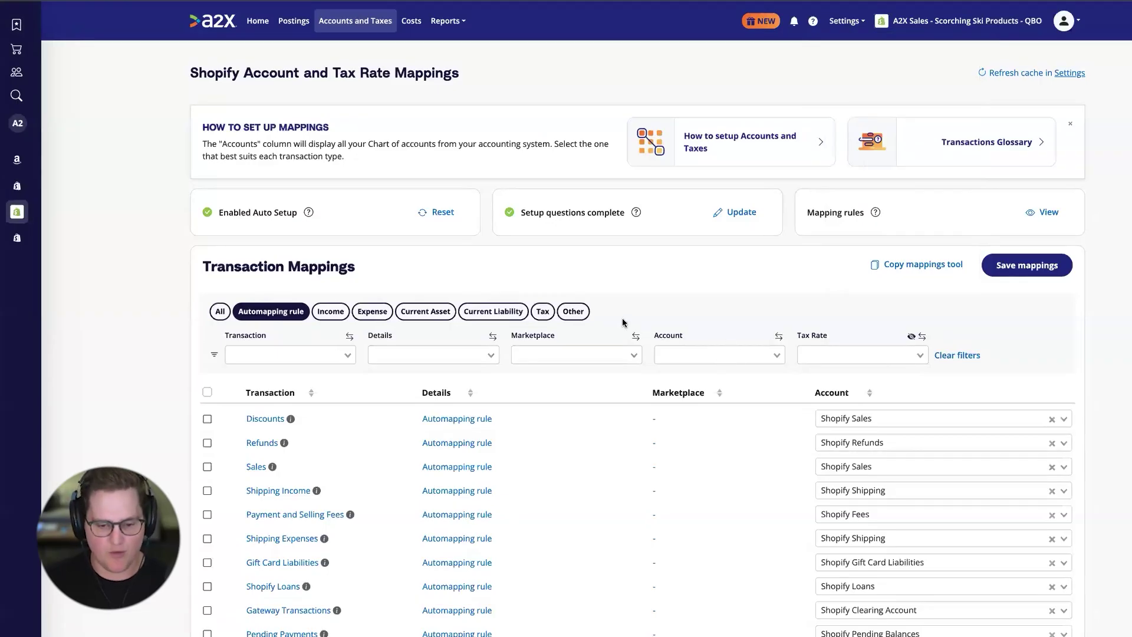
scroll(623, 322, "up", 1)
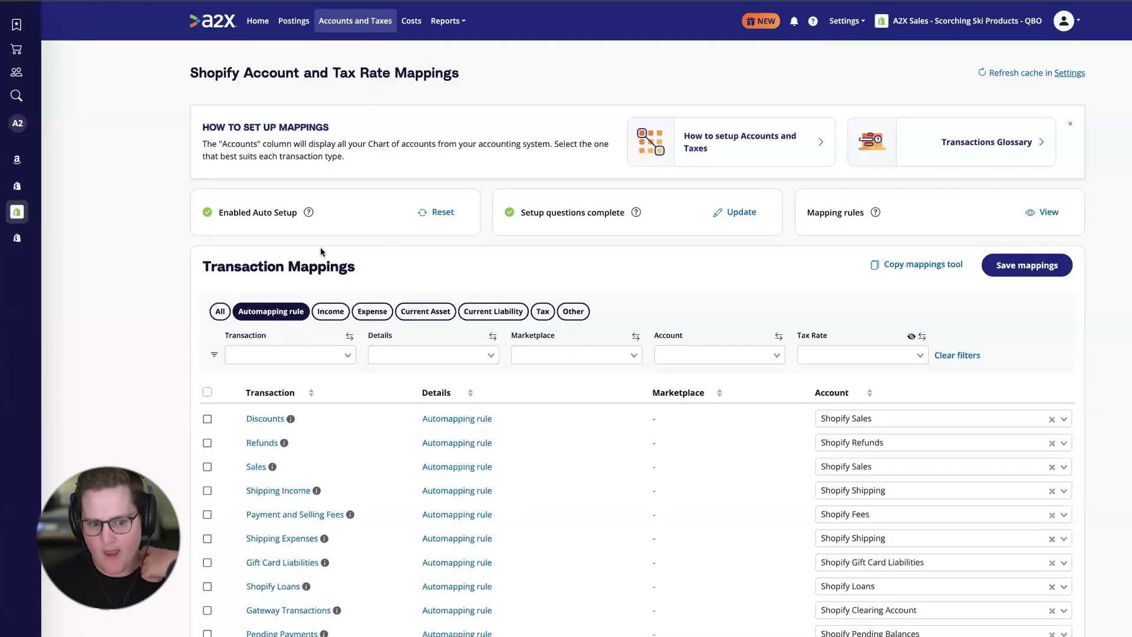
- Check the description of the Sales transaction type and look over the other automapping rules
mouse_move(272, 468)
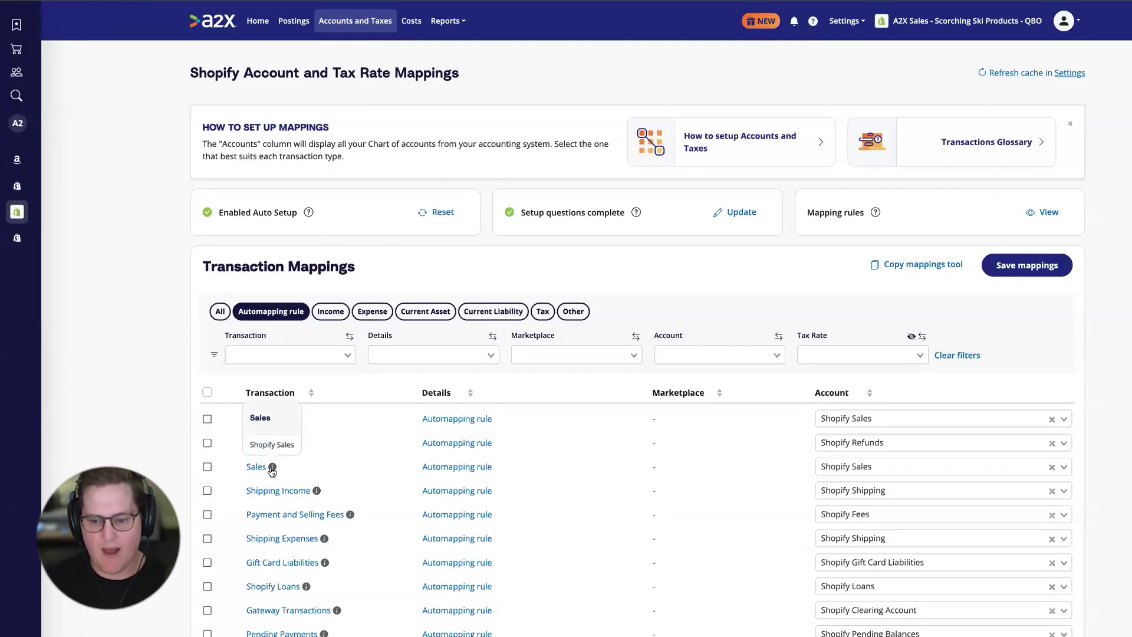
scroll(272, 470, "down", 3)
scroll(568, 163, "up", 3)
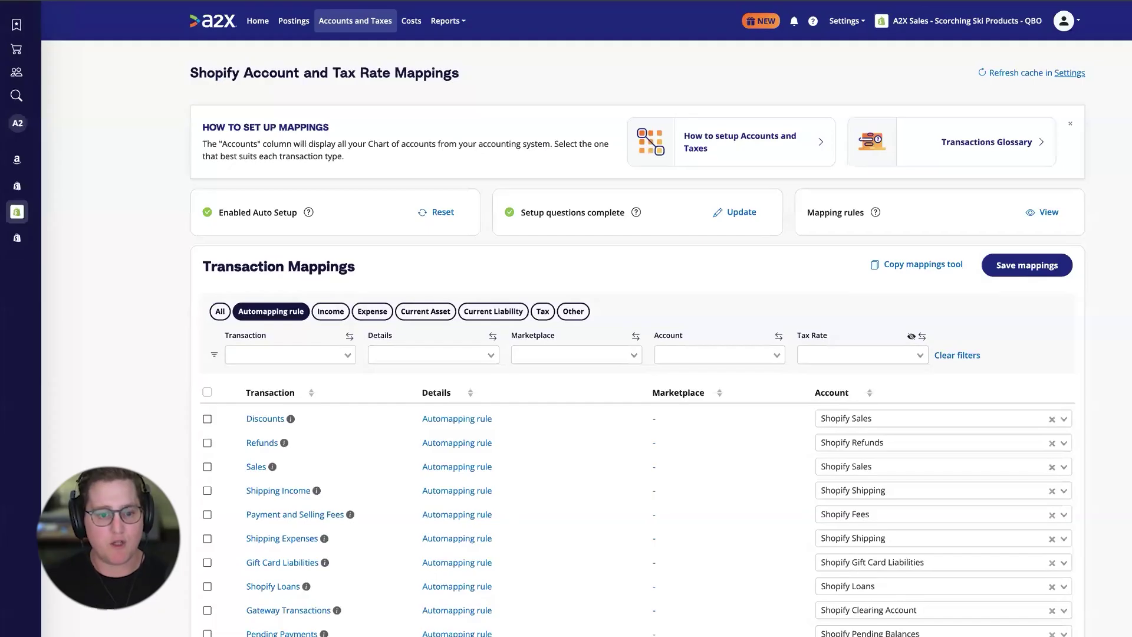
- Switch to the Payouts list in Postings, look over the recent payouts and deselect the Sep 21 - Sep 21 2025 paypal payout
key("ctrl+Tab")
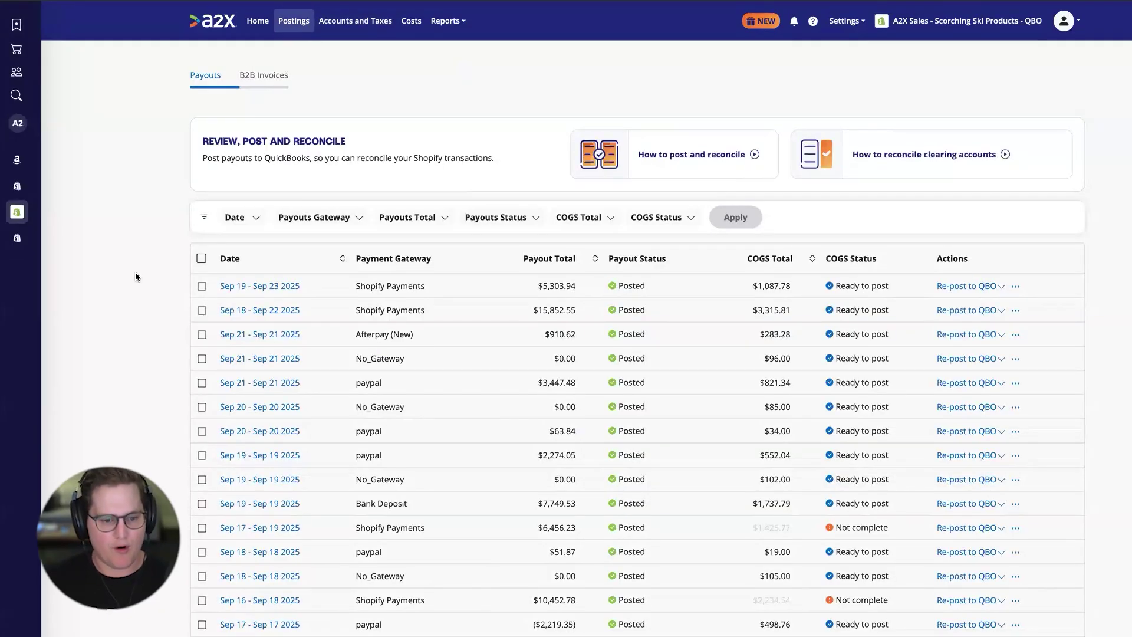
scroll(122, 284, "down", 2)
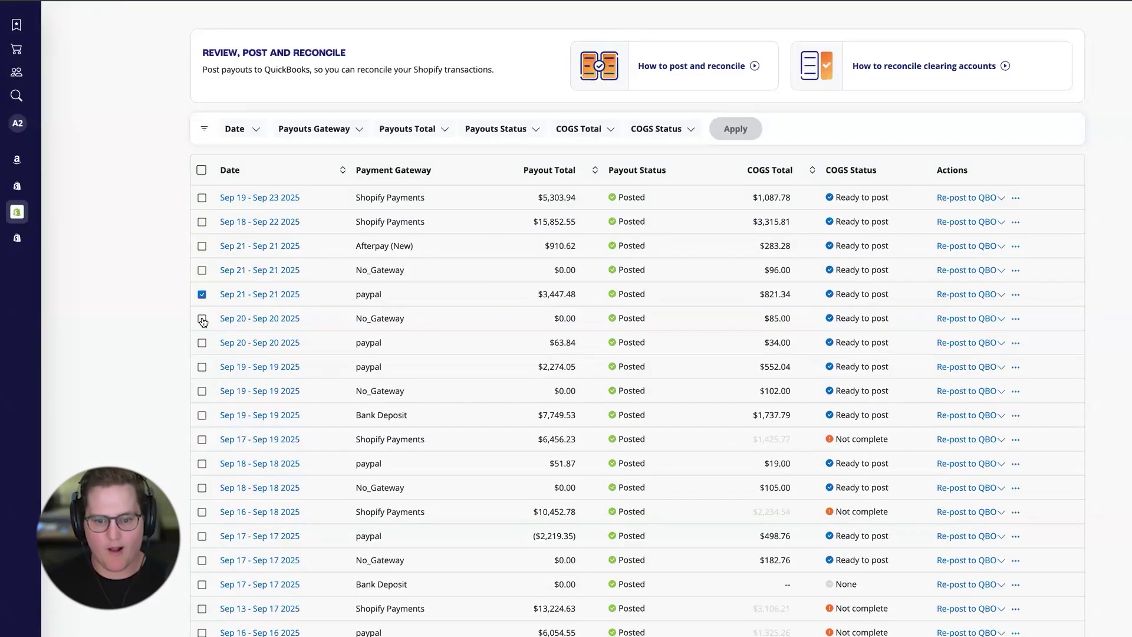
left_click(202, 294)
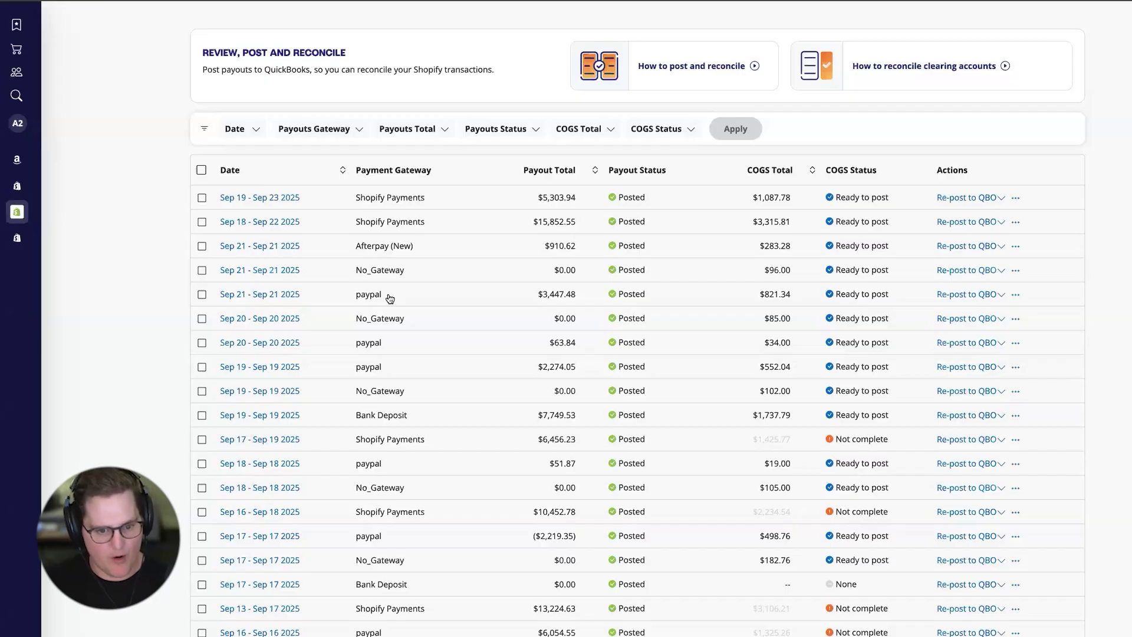
- Open the Sep 18 - Sep 22 2025 Shopify Payments payout from the Payouts list and expand its Sep 2025 journal
scroll(391, 298, "up", 1)
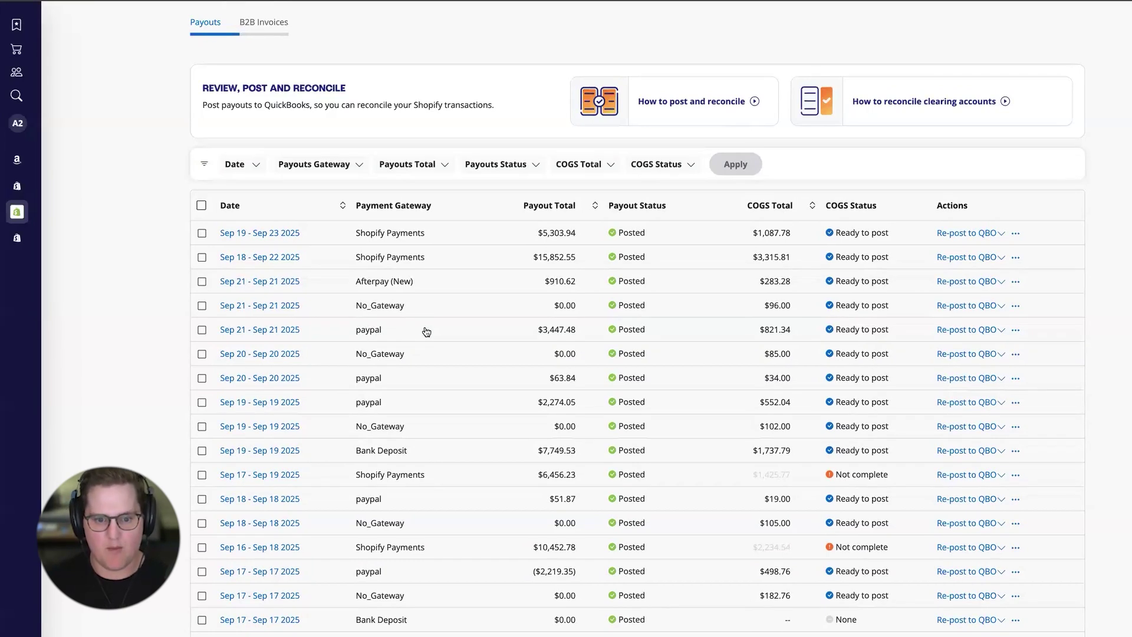
scroll(426, 332, "up", 1)
scroll(425, 330, "up", 1)
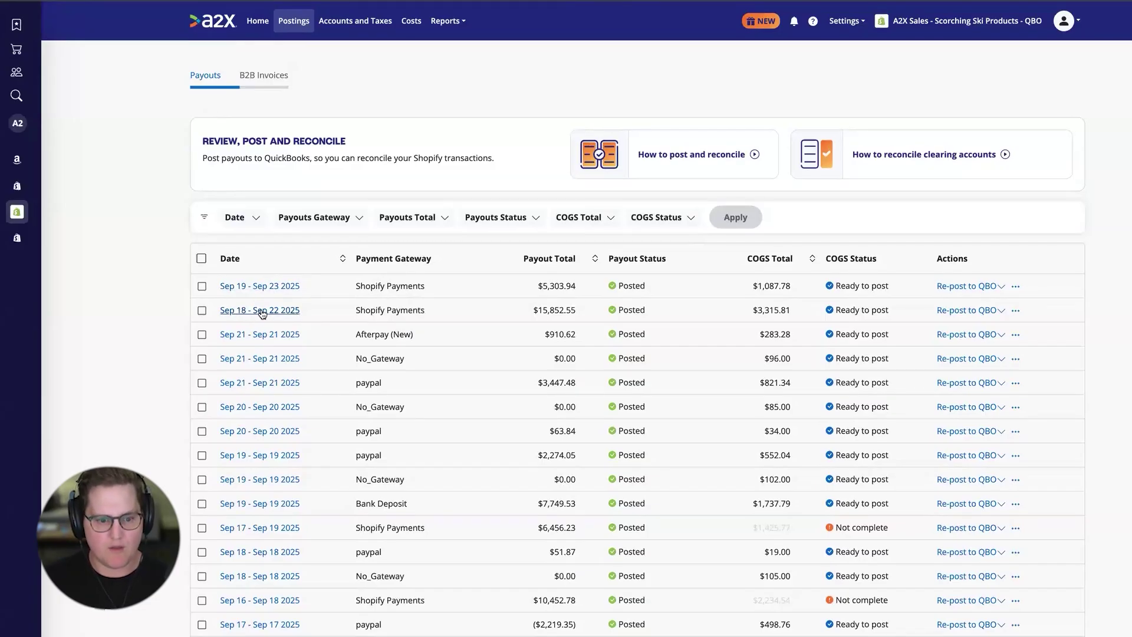
left_click(282, 312)
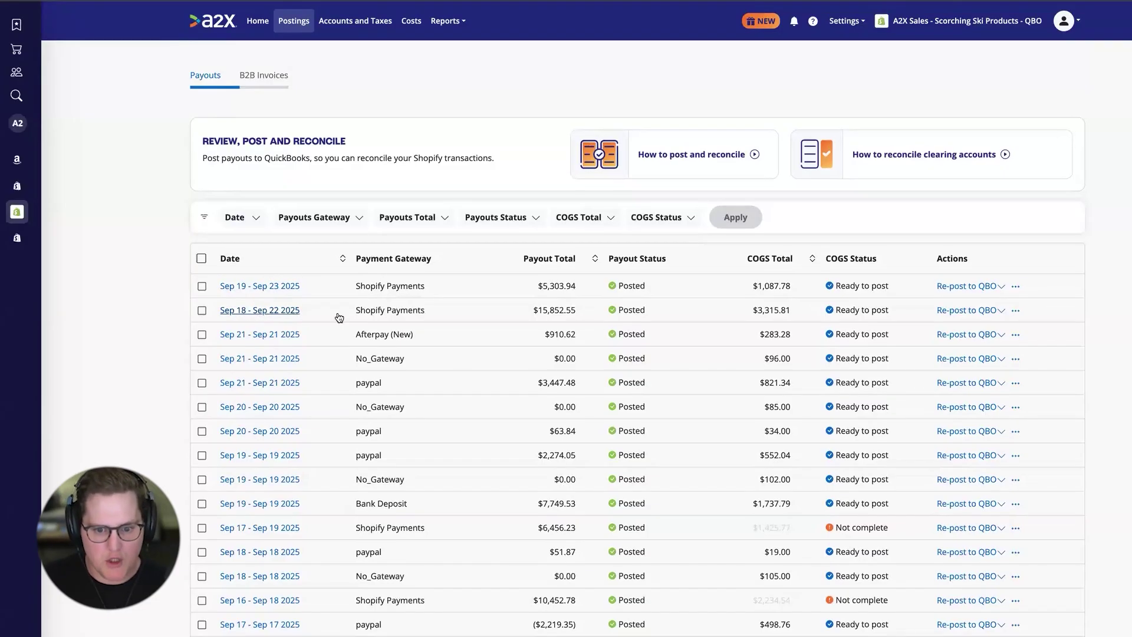
left_click(501, 256)
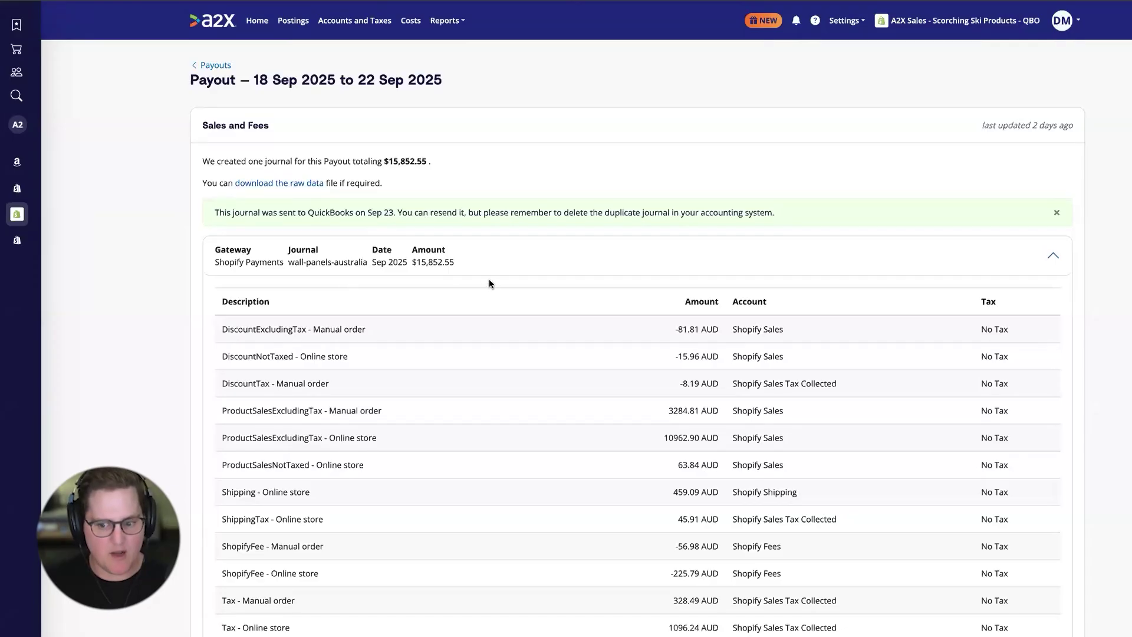
- Review the journal's sales, discount, shipping, fee and tax lines with their mapped accounts, highlighting the ProductSales rows
scroll(490, 281, "down", 1)
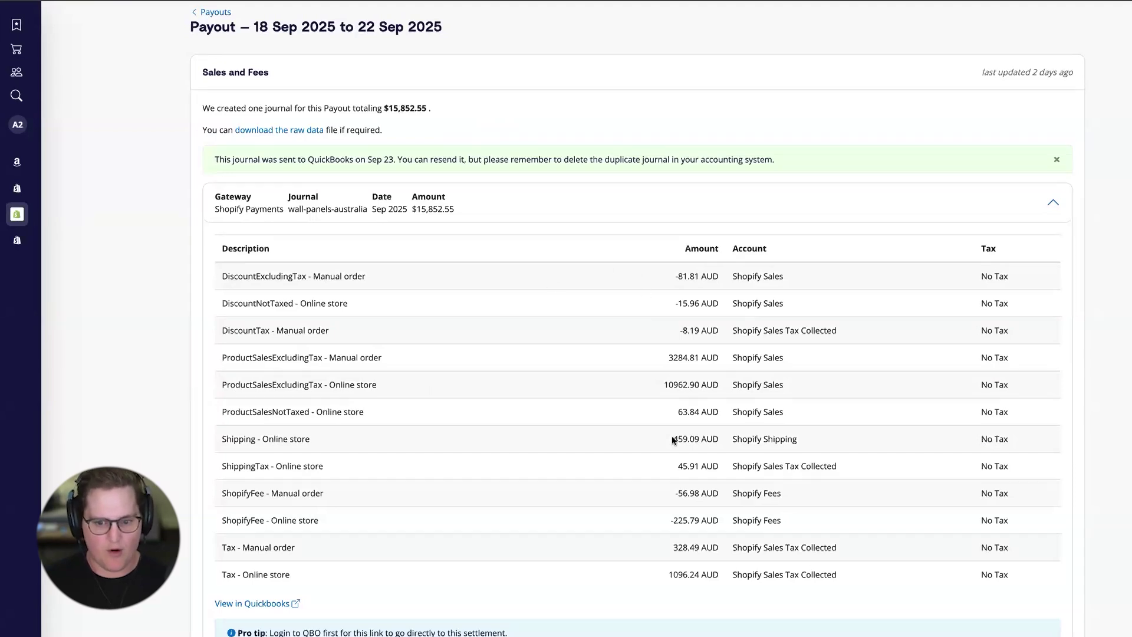
left_click_drag(815, 413, 660, 352)
scroll(661, 352, "down", 1)
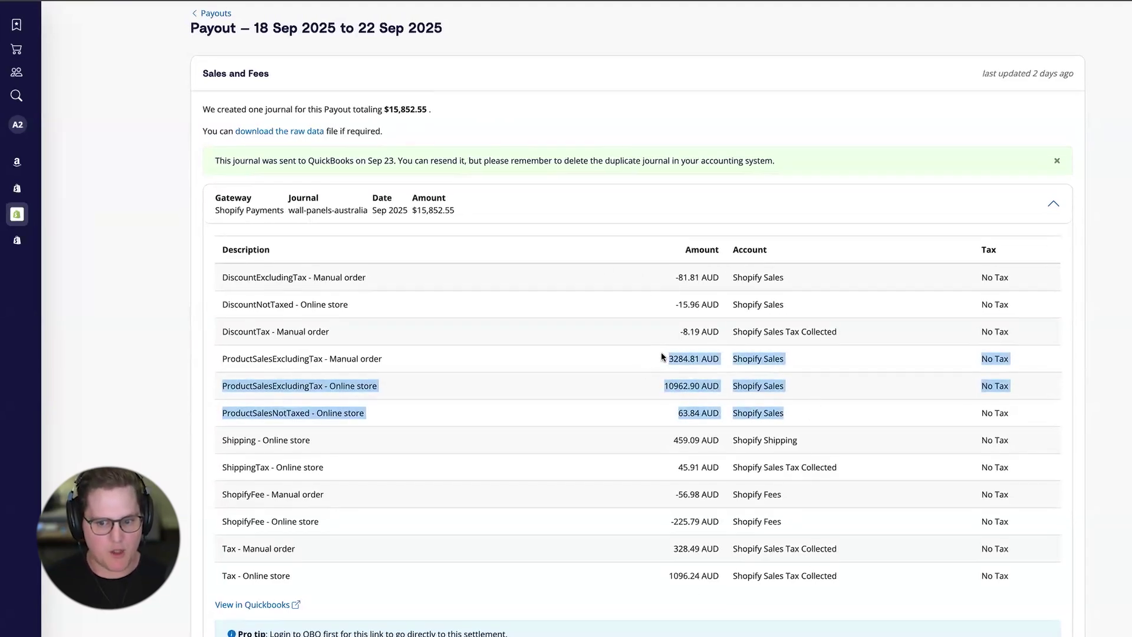
left_click(661, 352)
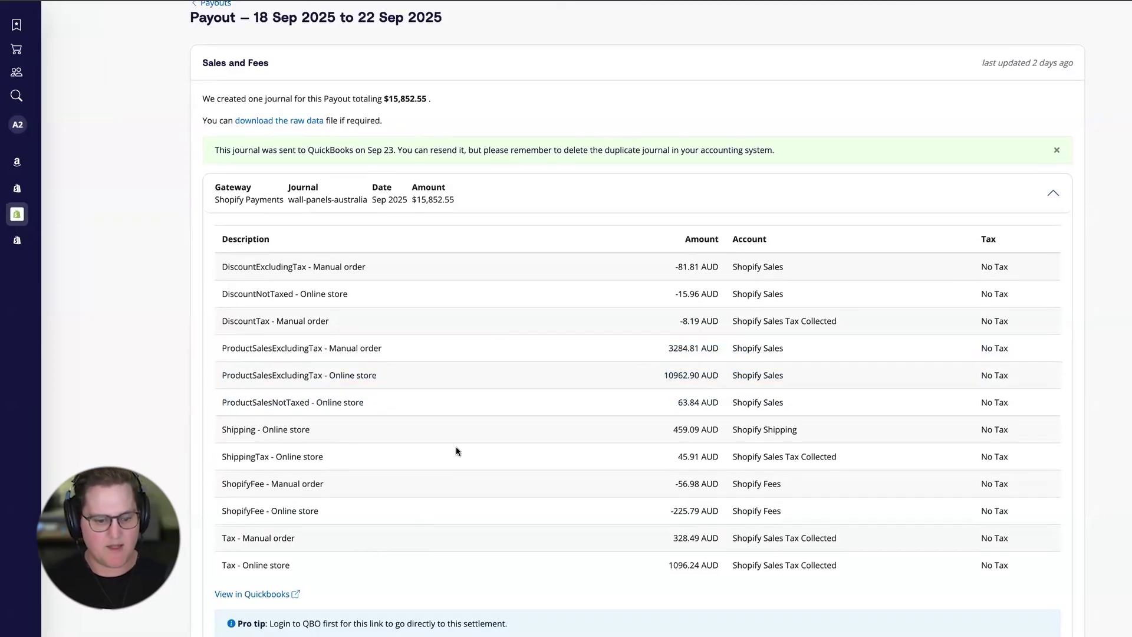
scroll(459, 448, "down", 3)
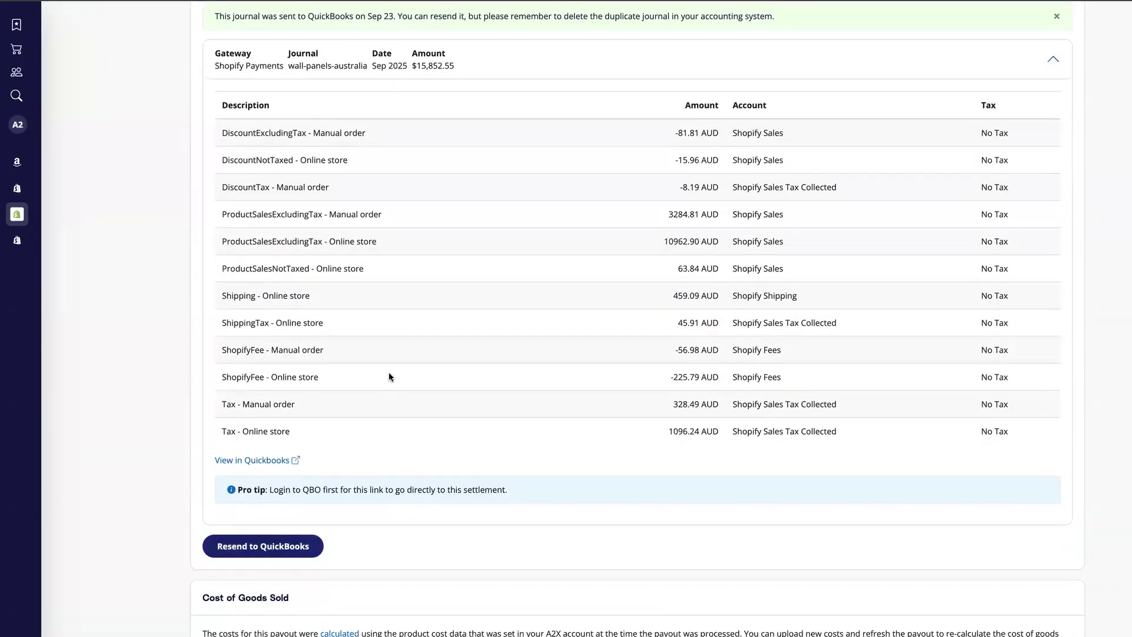
scroll(389, 378, "up", 5)
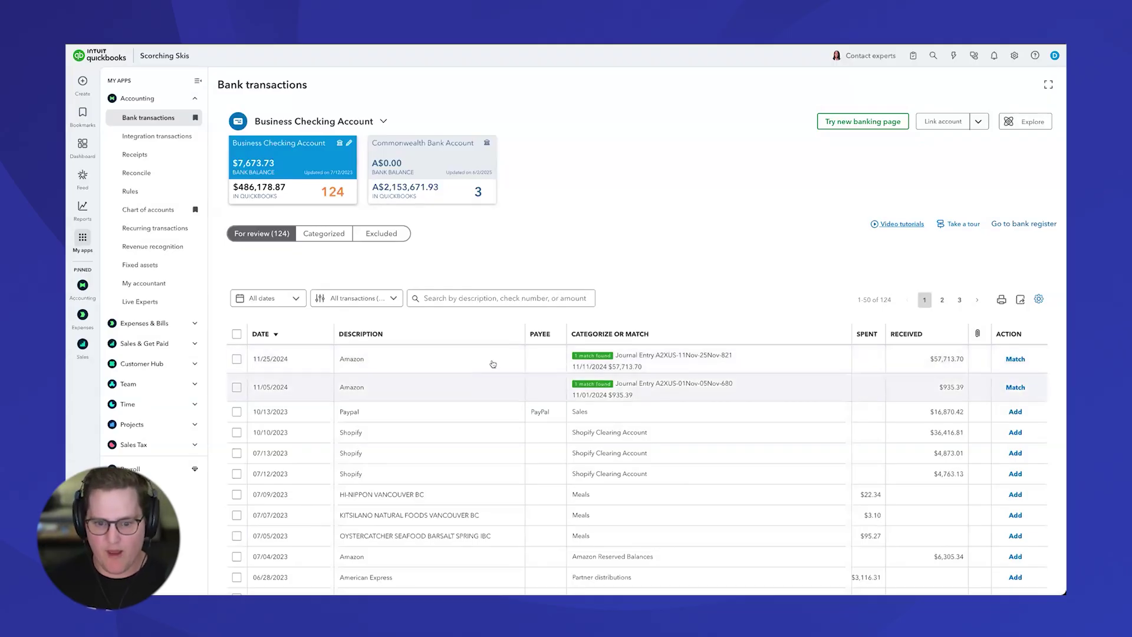
- In QuickBooks bank transactions, open the journal entry suggested for the 11/25/2024 Amazon deposit and review its lines and attached settlement report
left_click(954, 366)
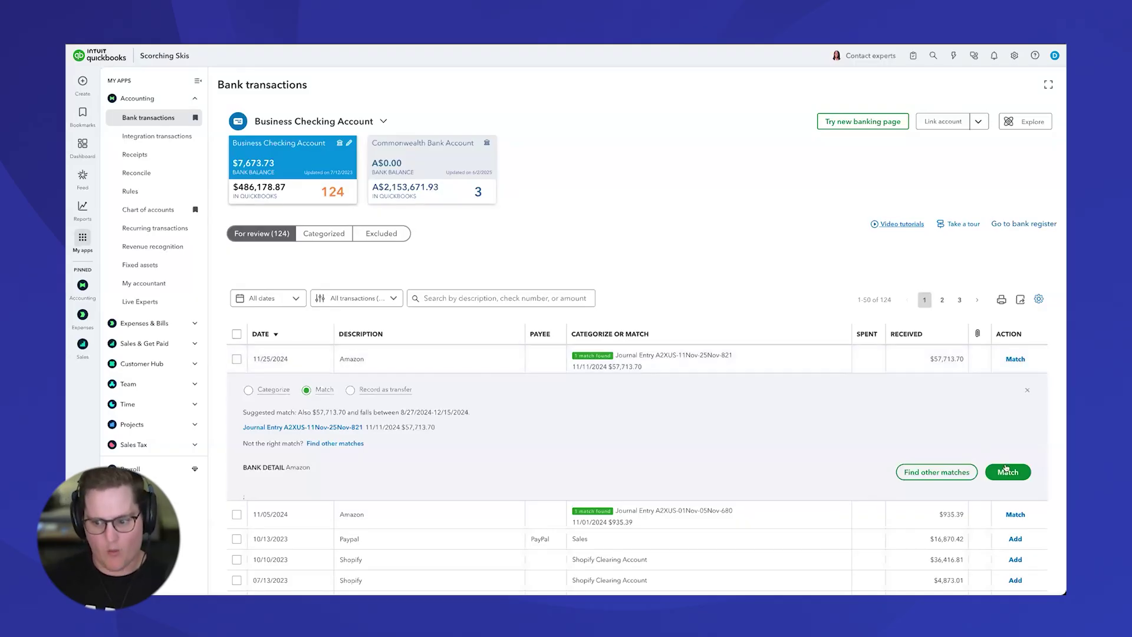
left_click(316, 428)
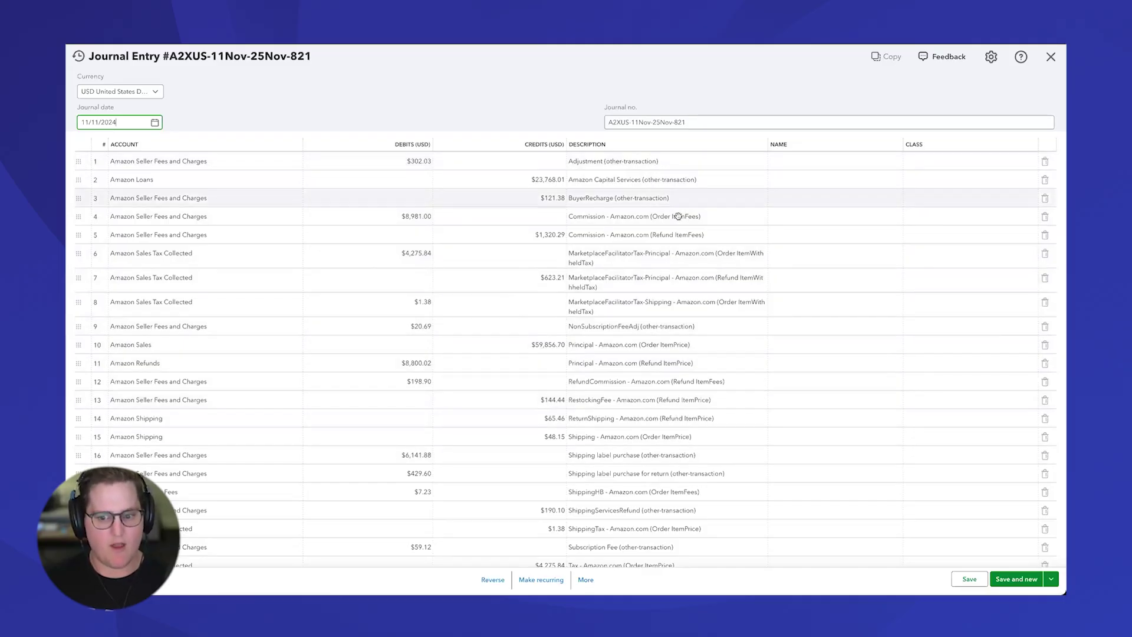
scroll(601, 430, "down", 5)
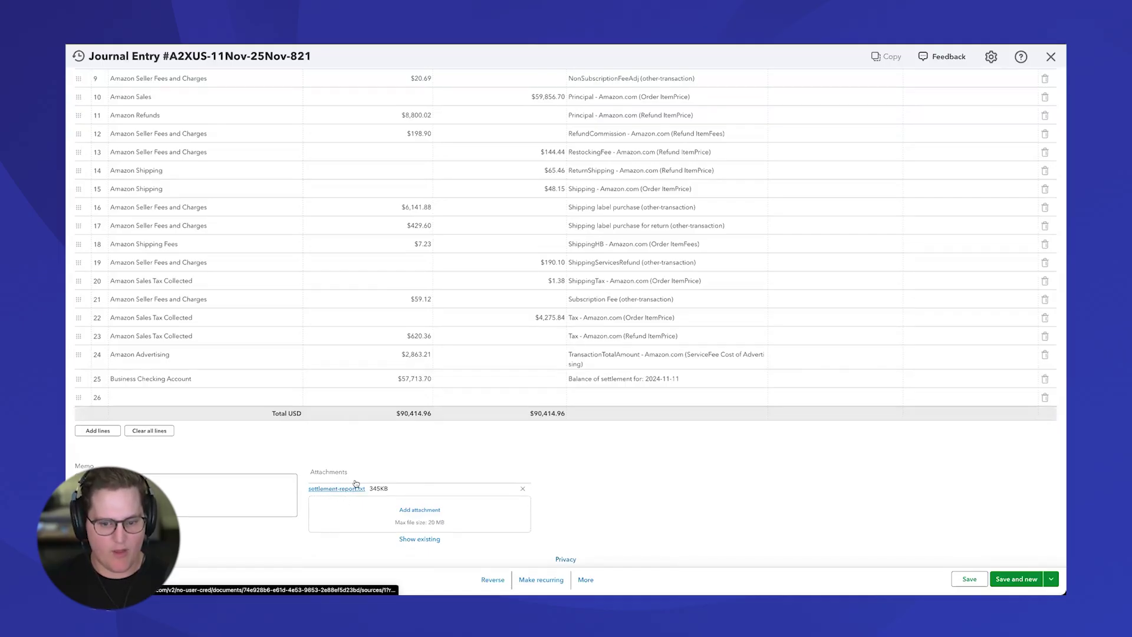
scroll(470, 193, "down", 1)
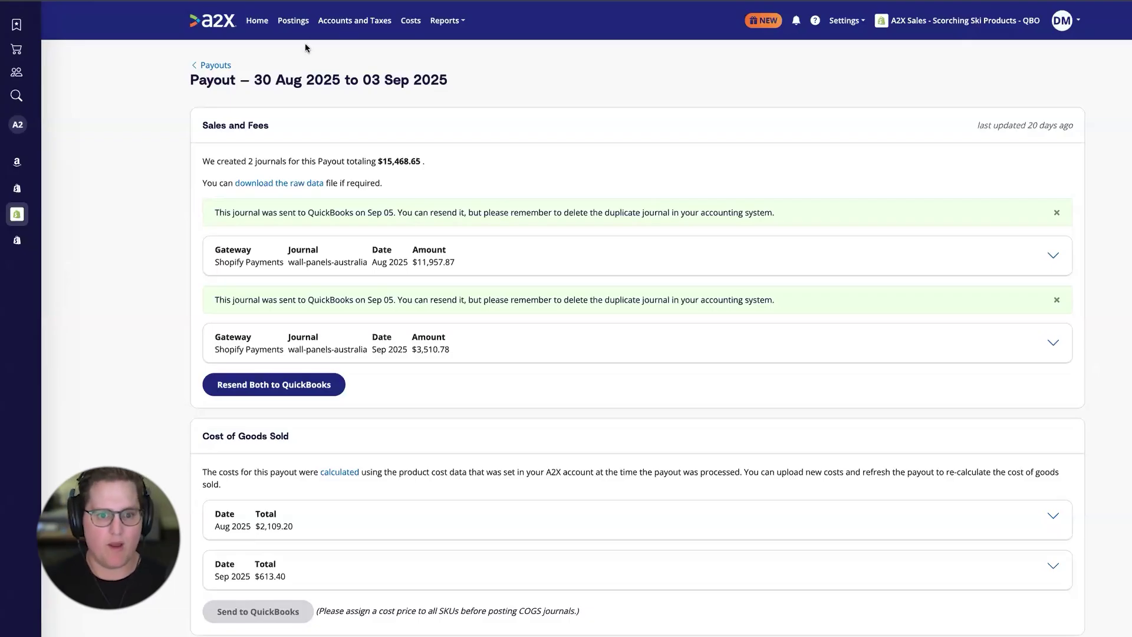
- On the A2X payout page for 30 Aug to 03 Sep 2025, highlight the payout's date range and total amount in turn
left_click_drag(255, 79, 471, 73)
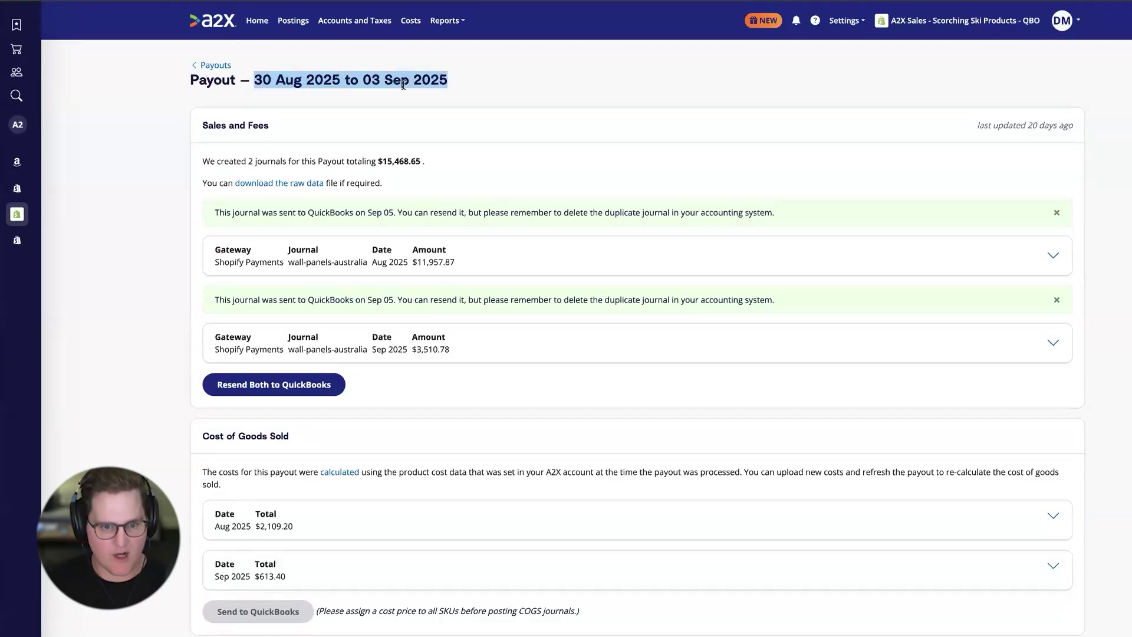
left_click(433, 160)
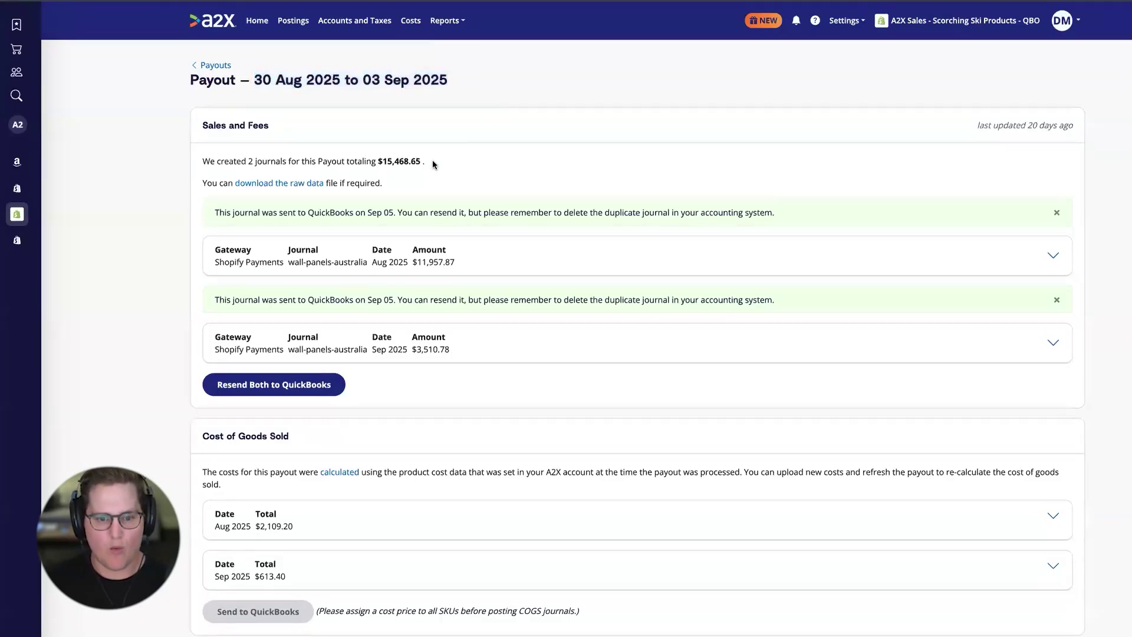
left_click_drag(421, 161, 382, 161)
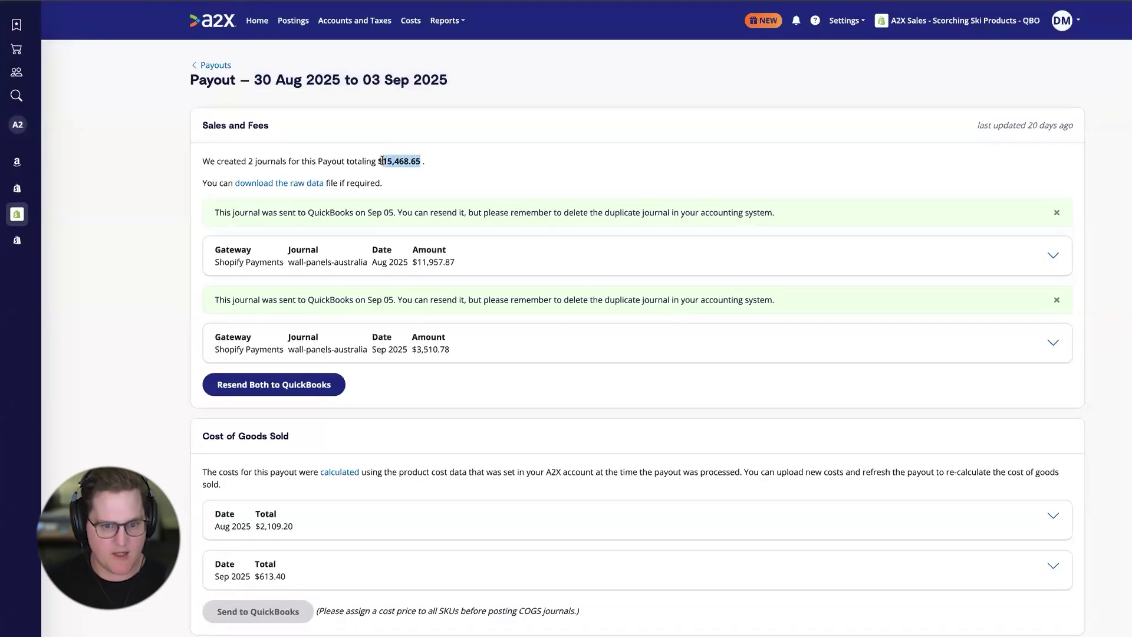
left_click(479, 166)
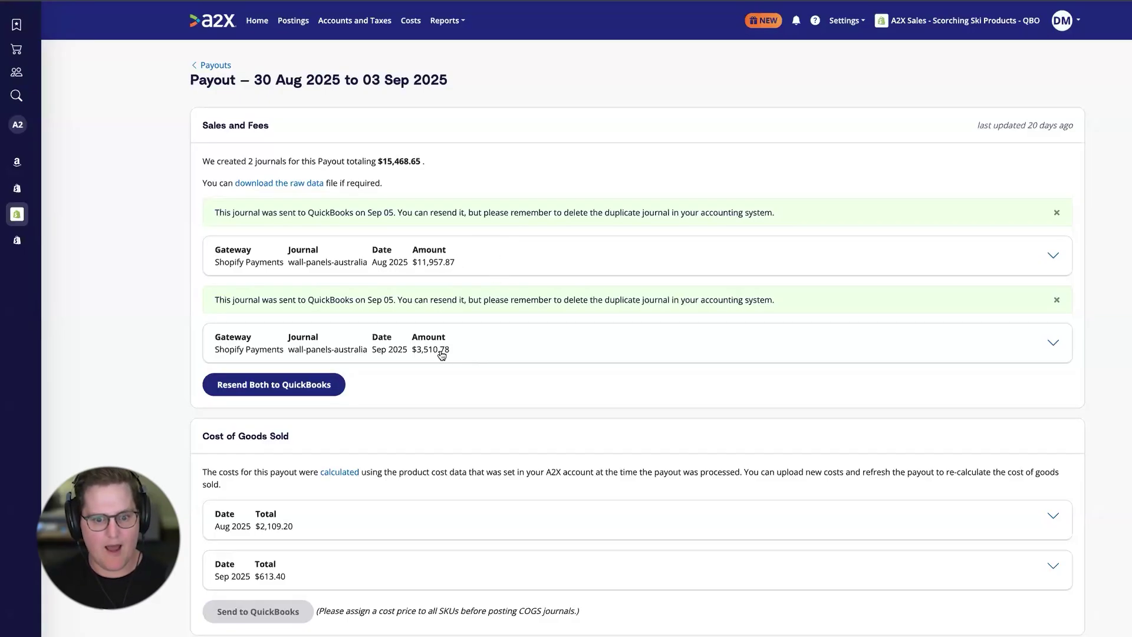
- Expand the Aug 2025 journal of this split payout, look over its lines and collapse it again
left_click(508, 258)
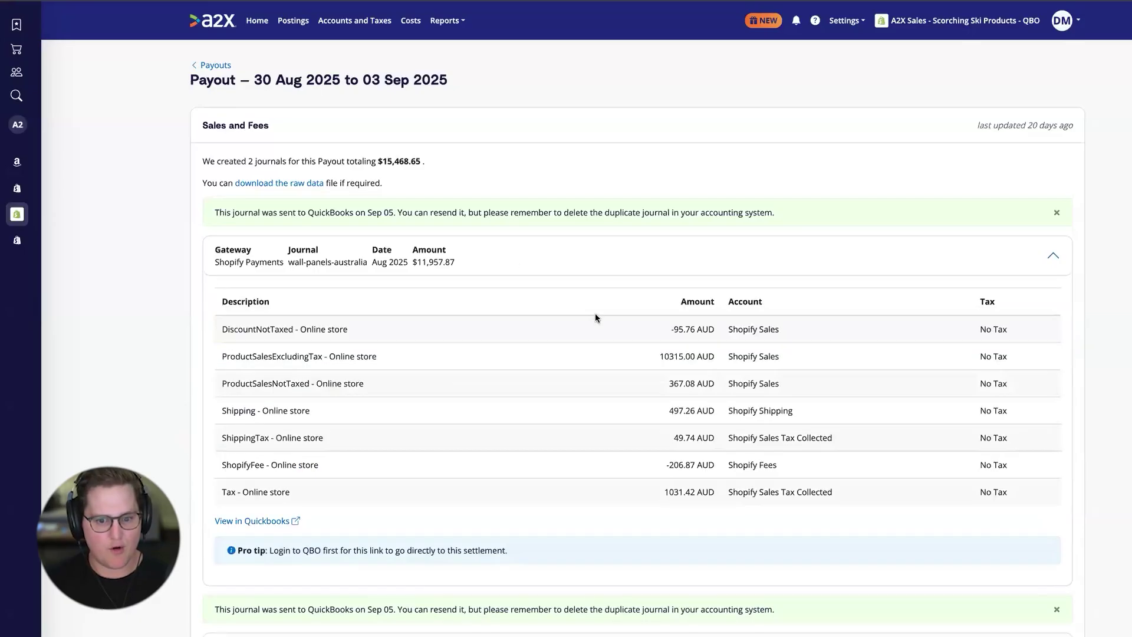
scroll(596, 314, "down", 2)
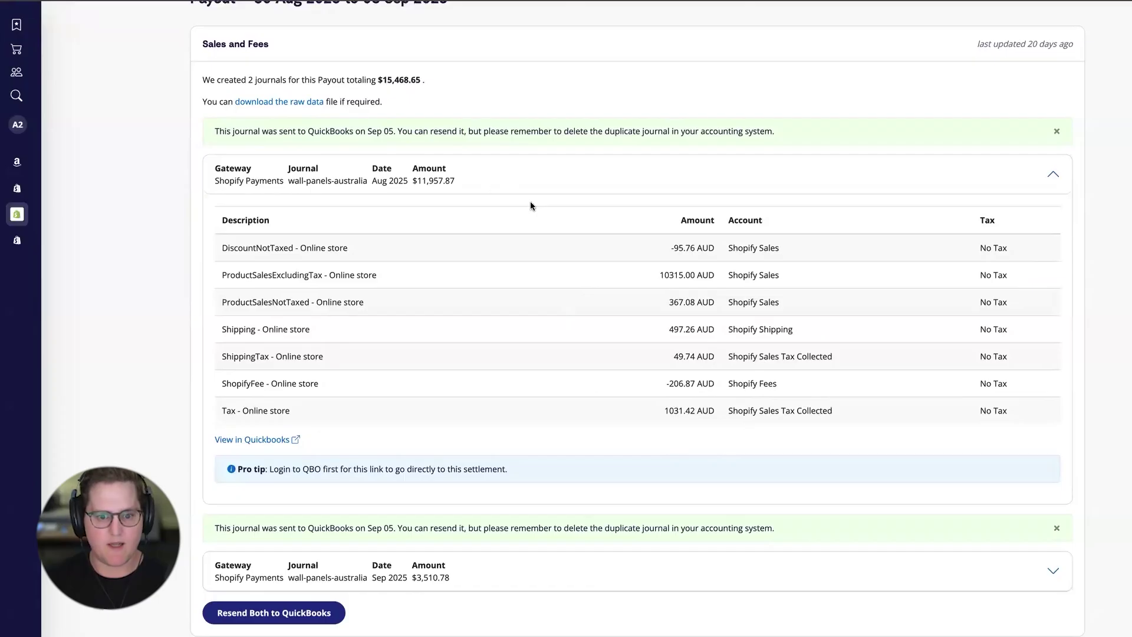
left_click(487, 183)
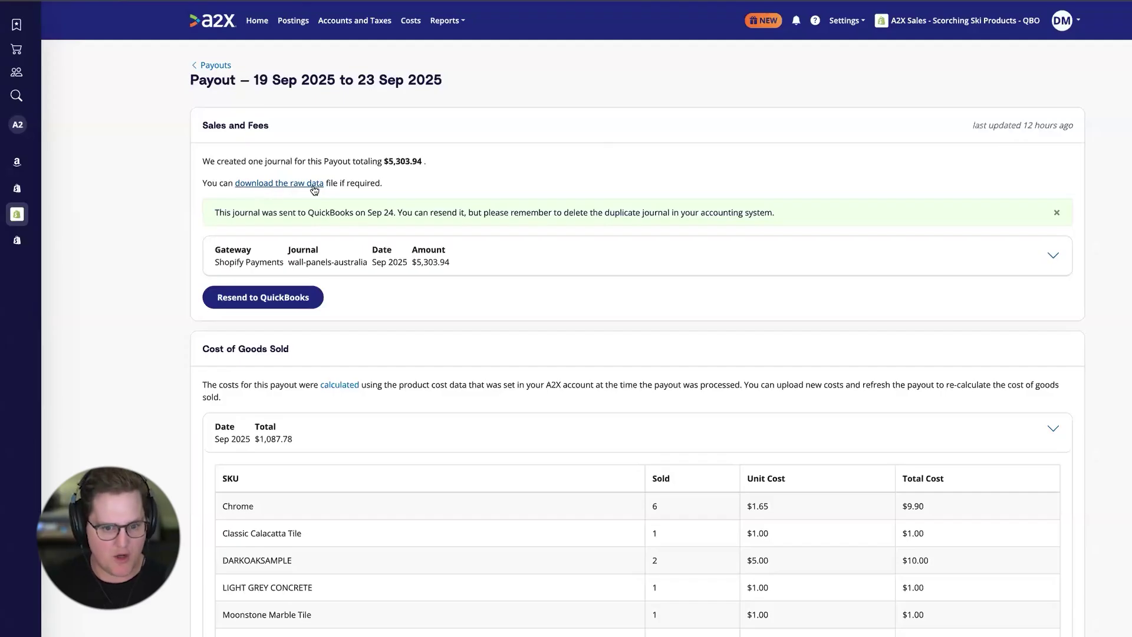
- Expand the Sep 2025 sales and fees journal of the 19 Sep to 23 Sep 2025 payout, review its lines and collapse it
left_click(523, 243)
scroll(403, 156, "down", 3)
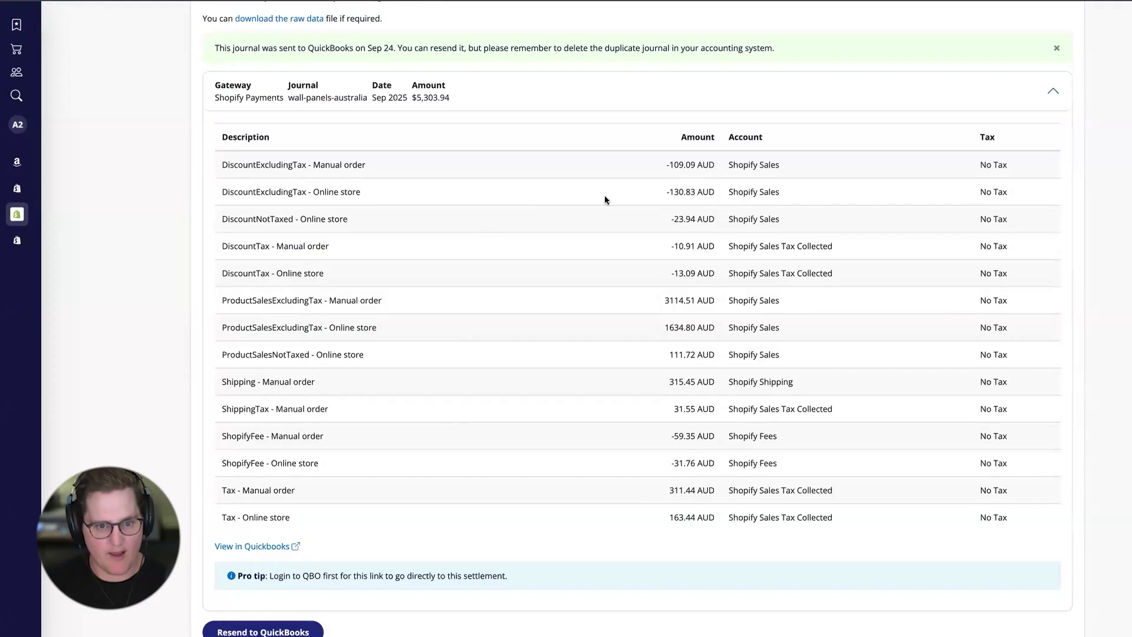
scroll(603, 196, "up", 2)
left_click(554, 178)
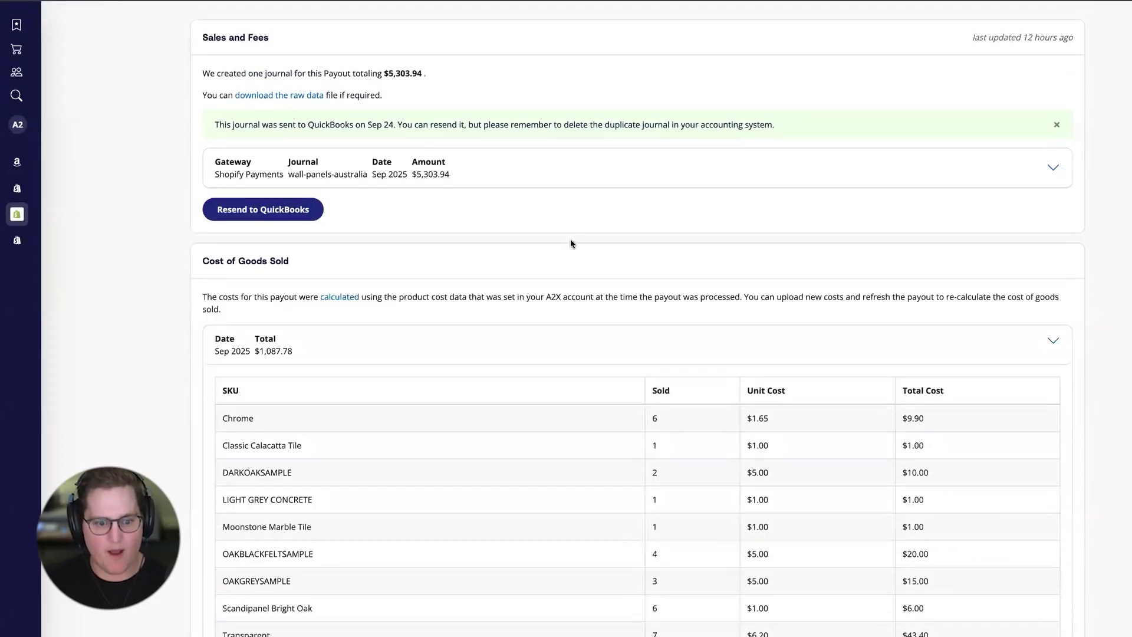
- Examine the payout's Cost of Goods Sold table by SKU, quantity sold, unit cost and total cost, highlighting the overall total
scroll(571, 243, "down", 5)
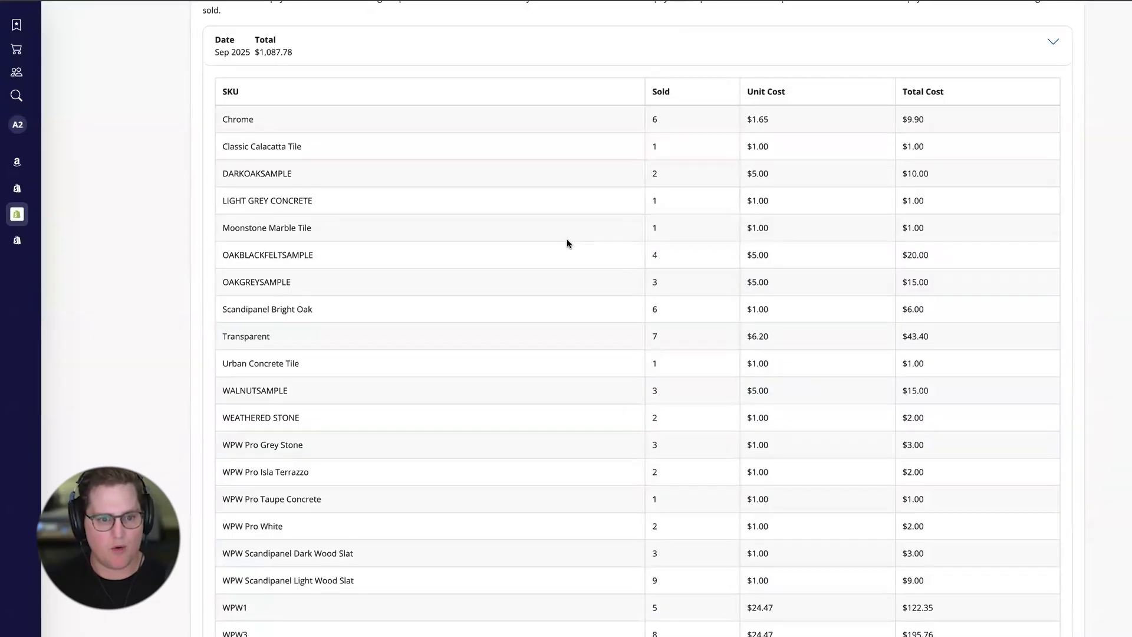
scroll(567, 241, "up", 3)
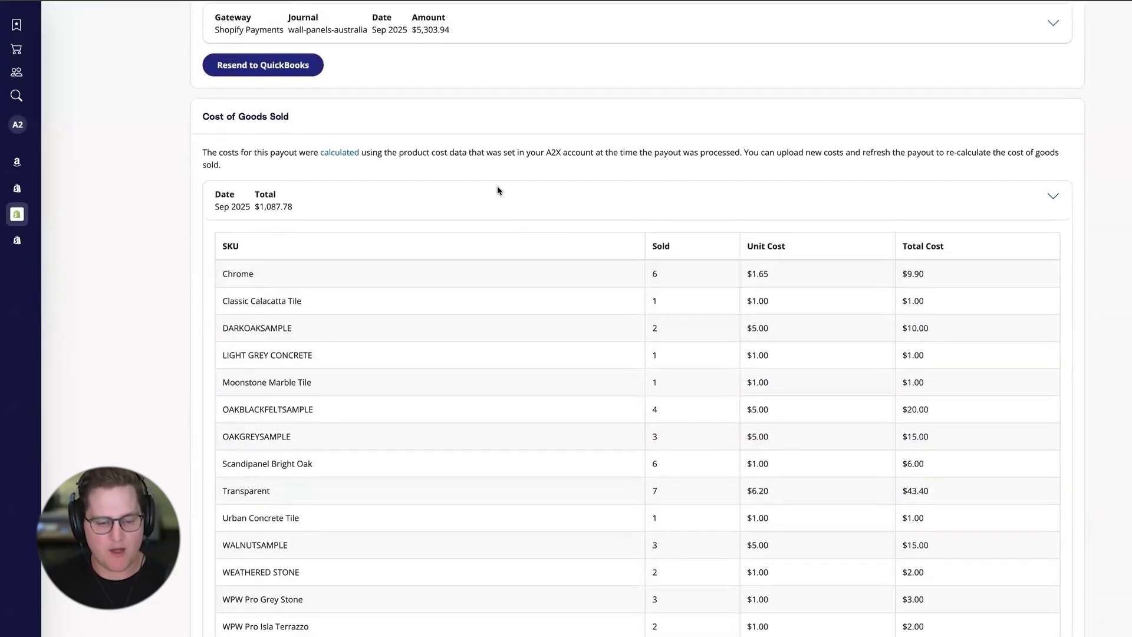
scroll(490, 235, "down", 3)
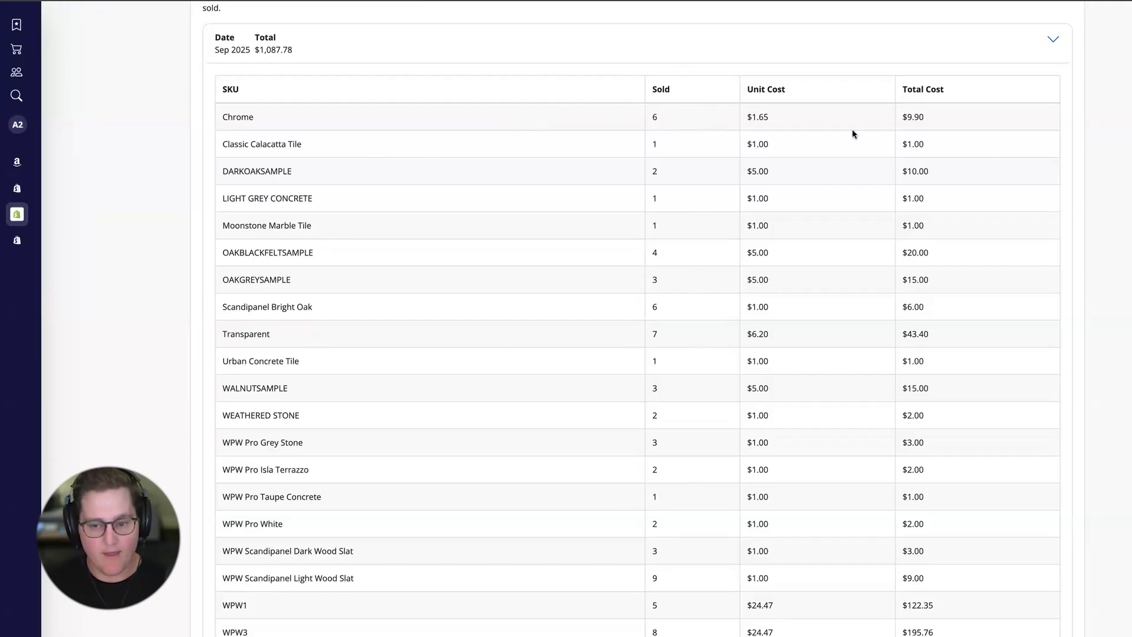
scroll(859, 129, "up", 3)
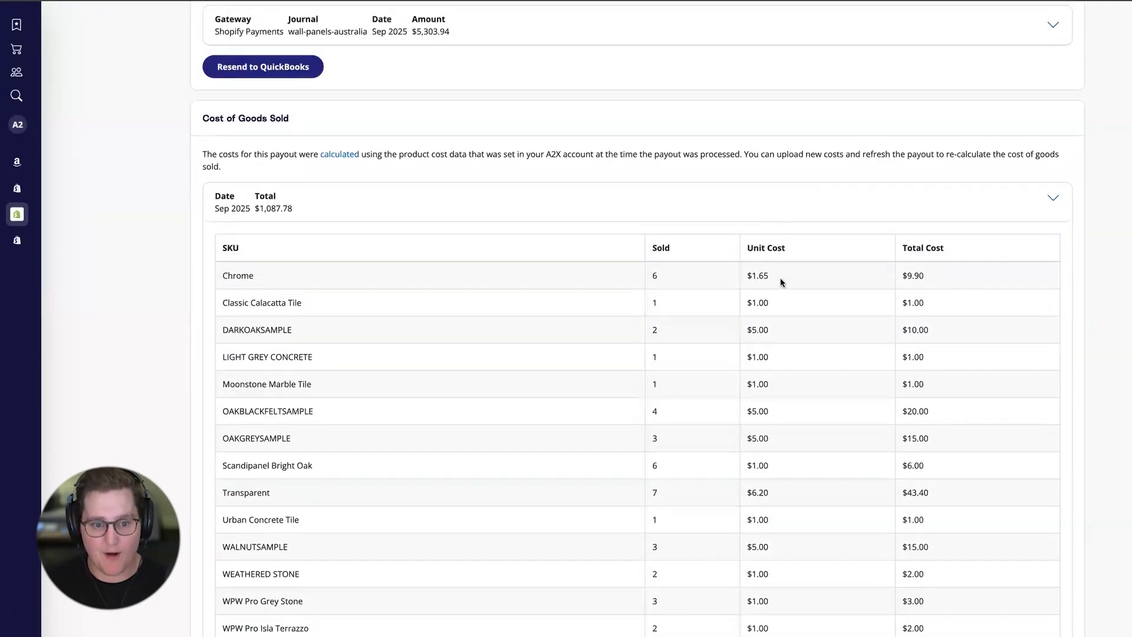
scroll(781, 279, "up", 1)
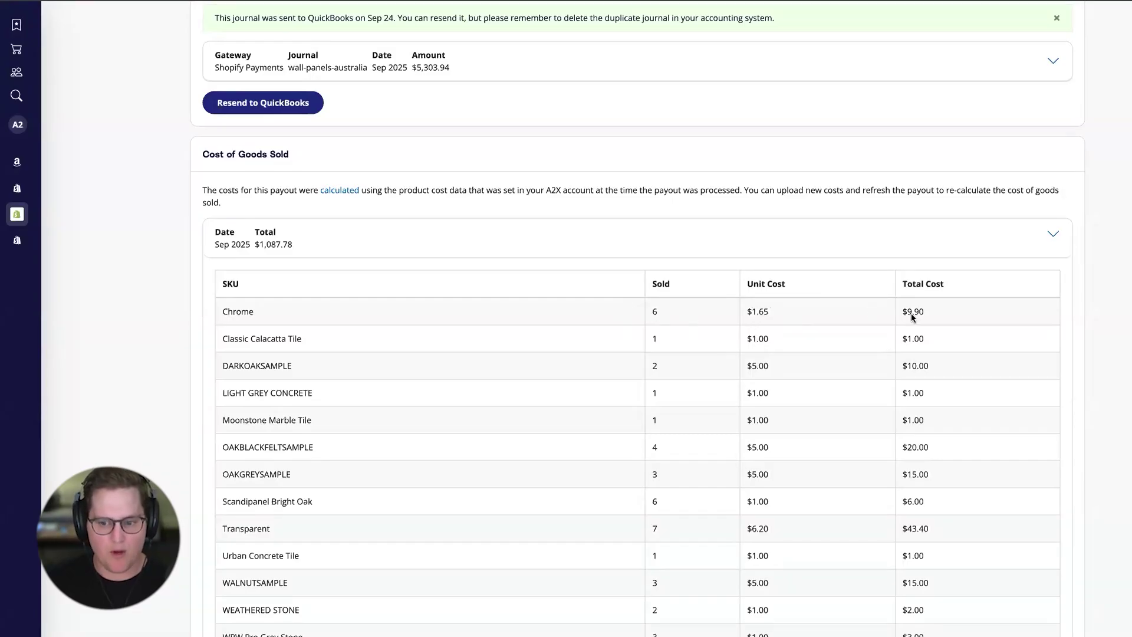
scroll(950, 322, "down", 8)
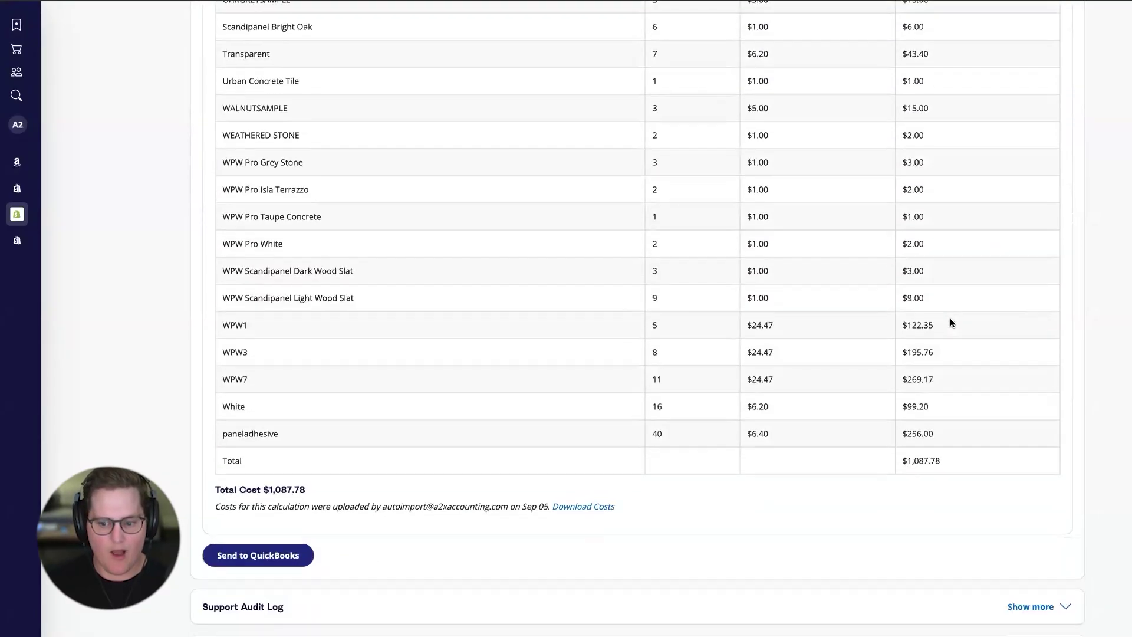
left_click_drag(964, 444, 882, 448)
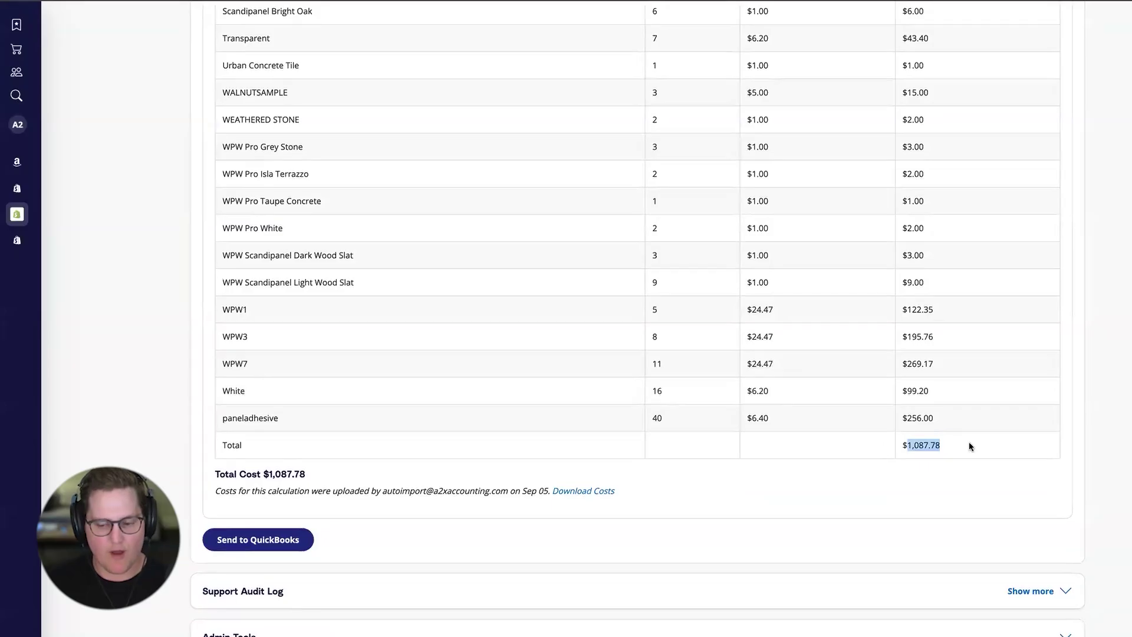
left_click(984, 447)
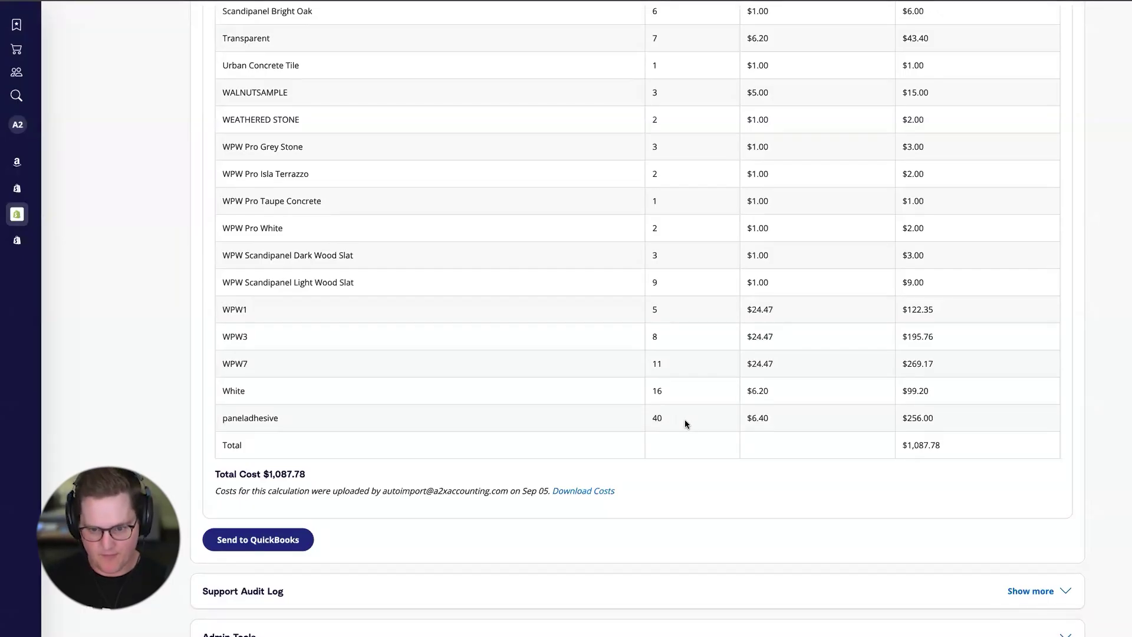
- Open the Costs page and look over the Shopify-synced product costs in the preview table
scroll(685, 419, "up", 5)
scroll(684, 420, "up", 6)
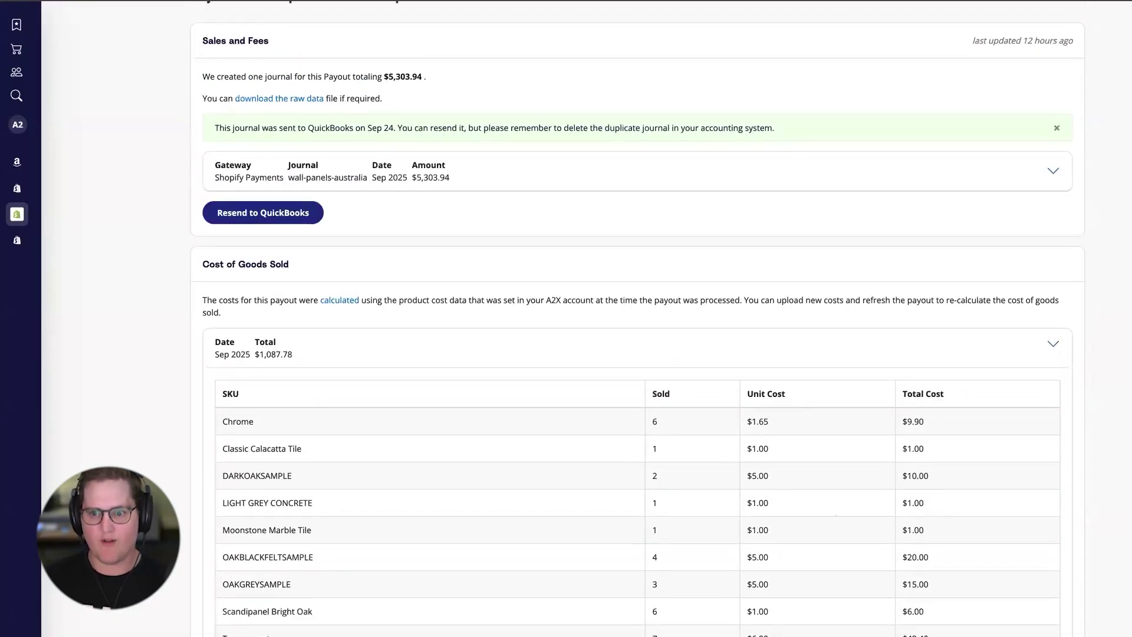
scroll(635, 171, "up", 2)
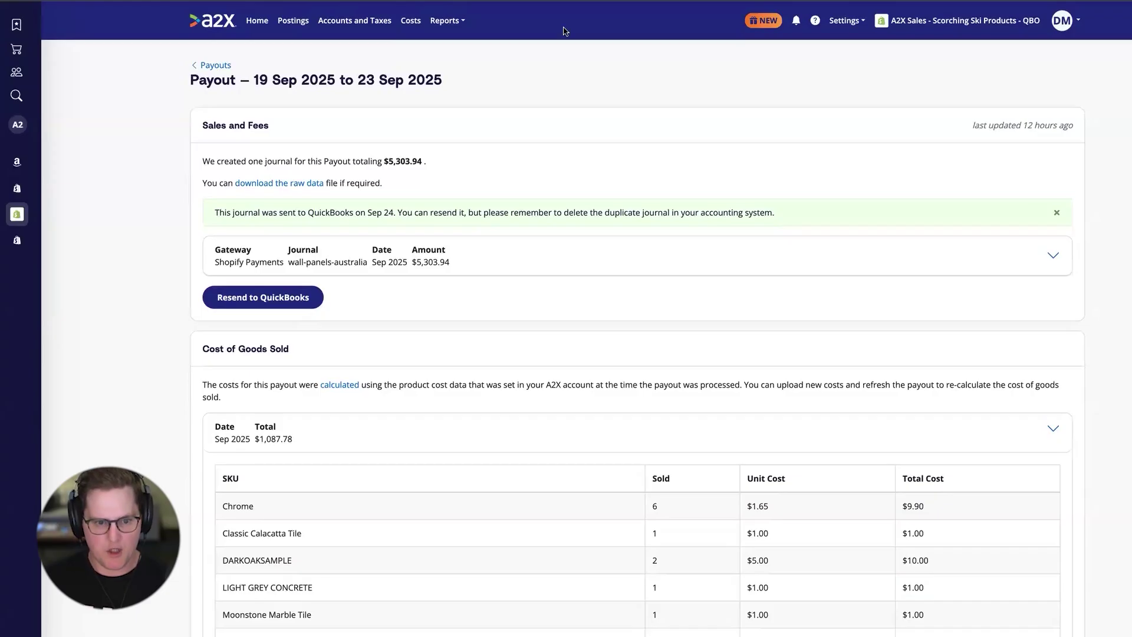
left_click(411, 20)
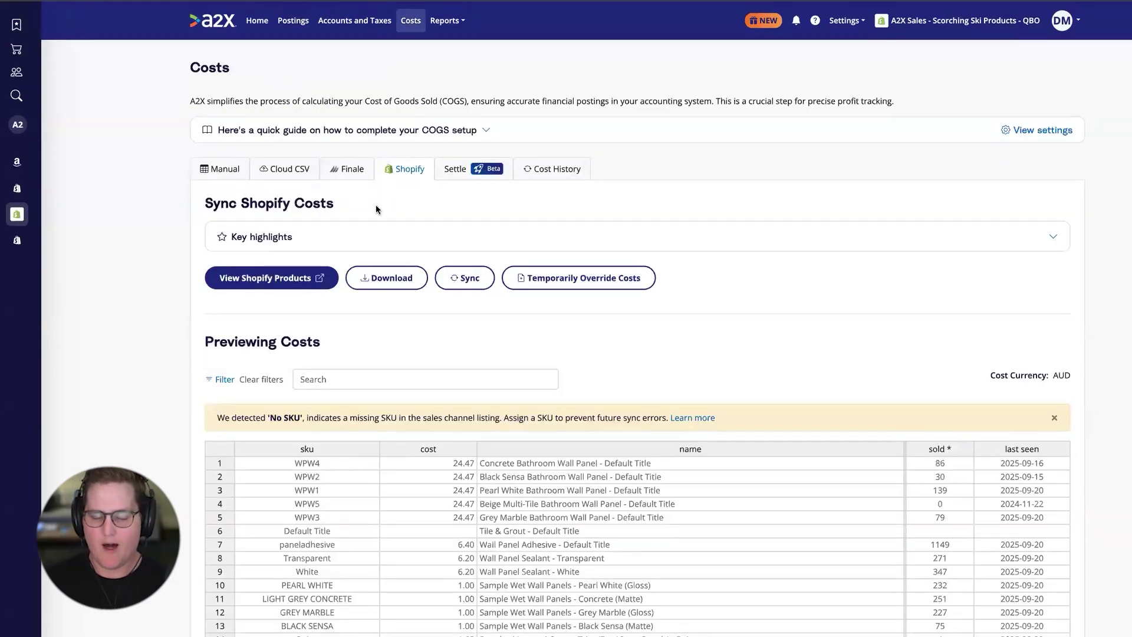
mouse_move(24, 227)
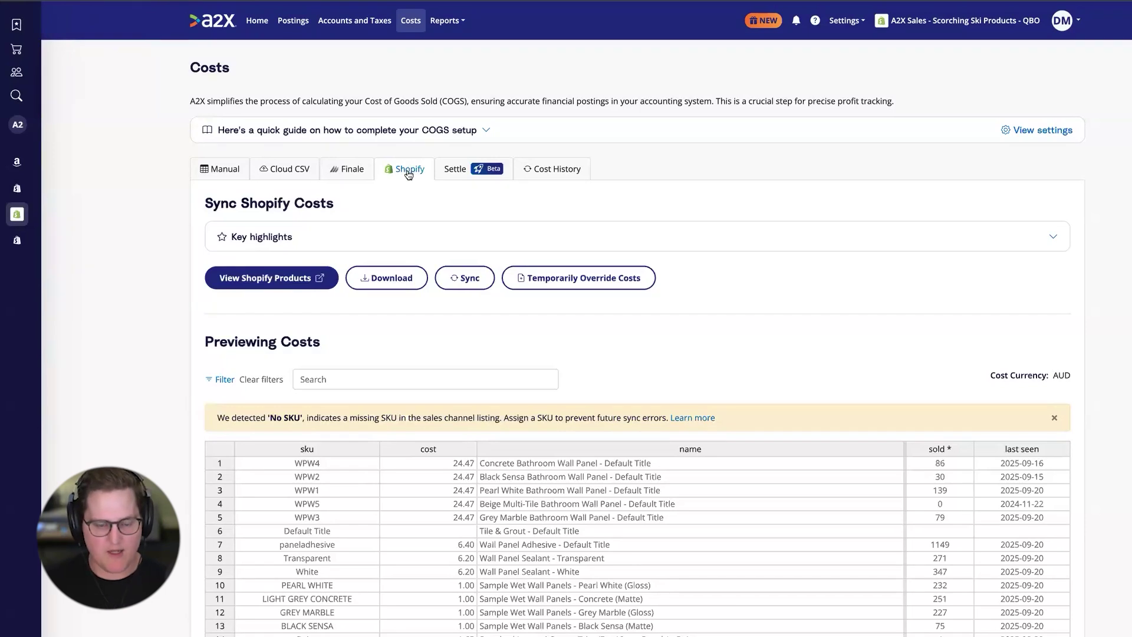
scroll(388, 252, "down", 2)
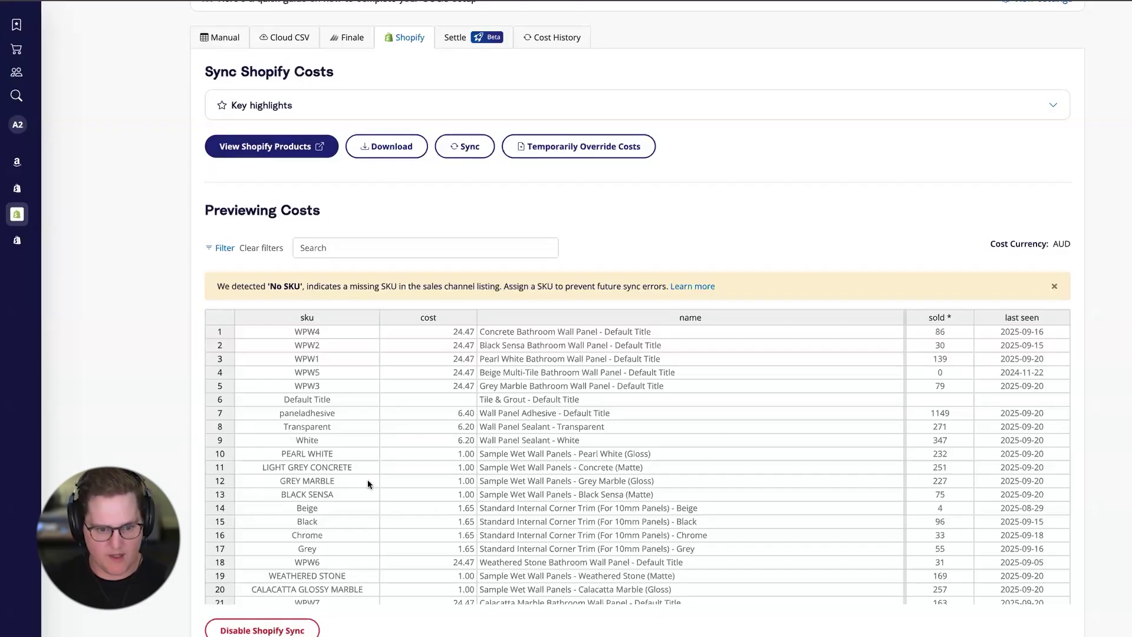
- Look over the Shopify-synced costs and check the alternative cost sources Cloud CSV, Finale and Settle
scroll(306, 398, "down", 5)
scroll(370, 350, "up", 4)
scroll(370, 349, "up", 1)
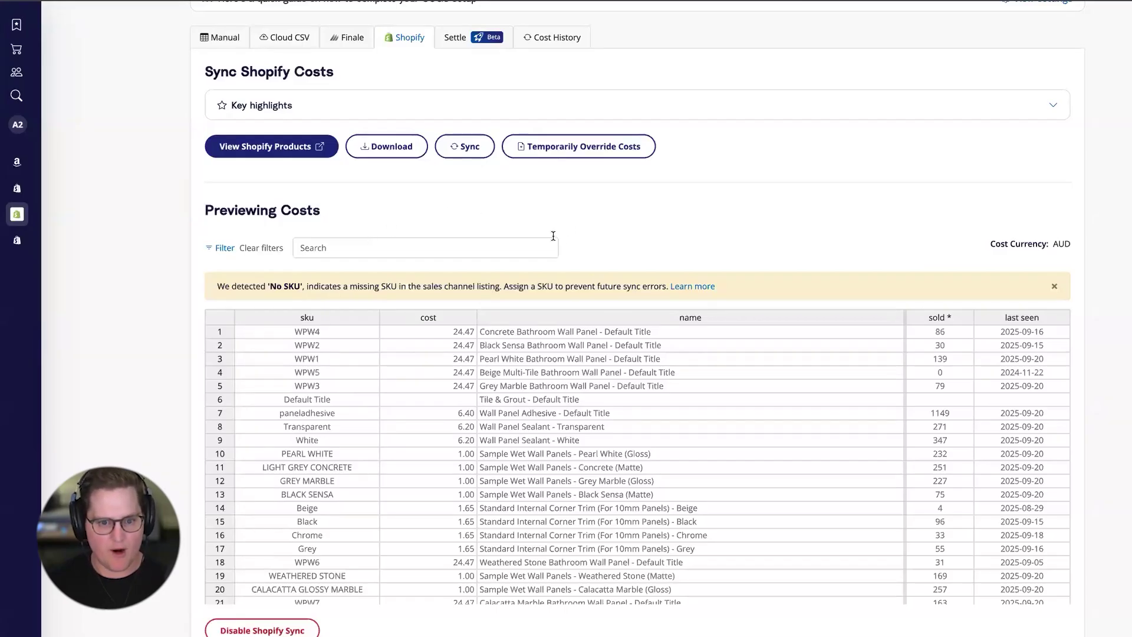
scroll(554, 235, "up", 2)
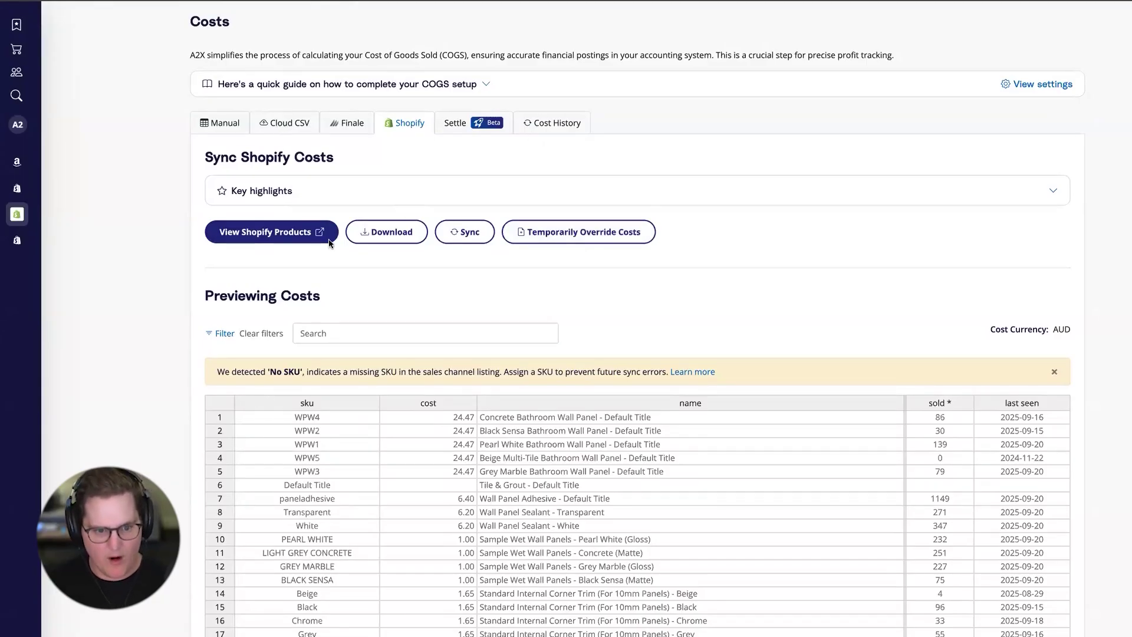
left_click(275, 124)
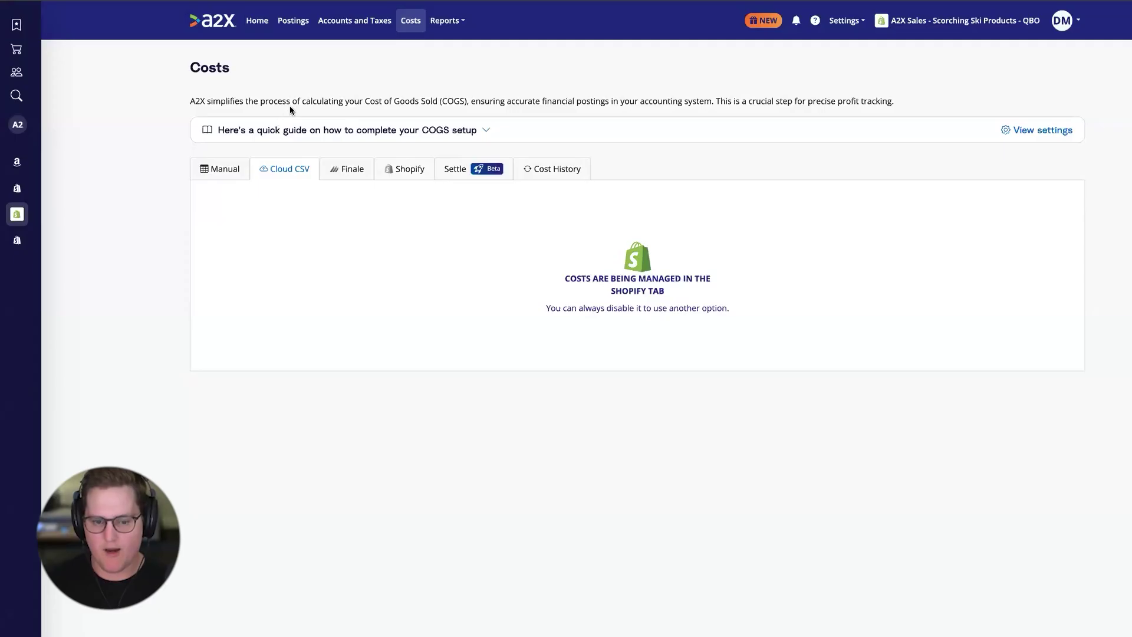
left_click(350, 172)
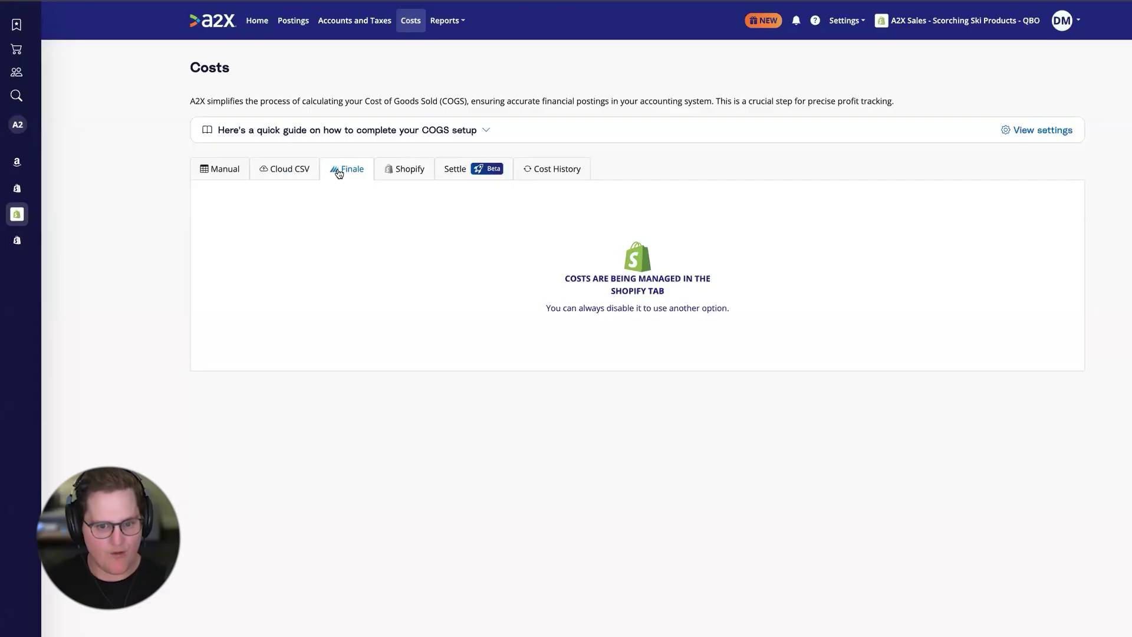
left_click(445, 170)
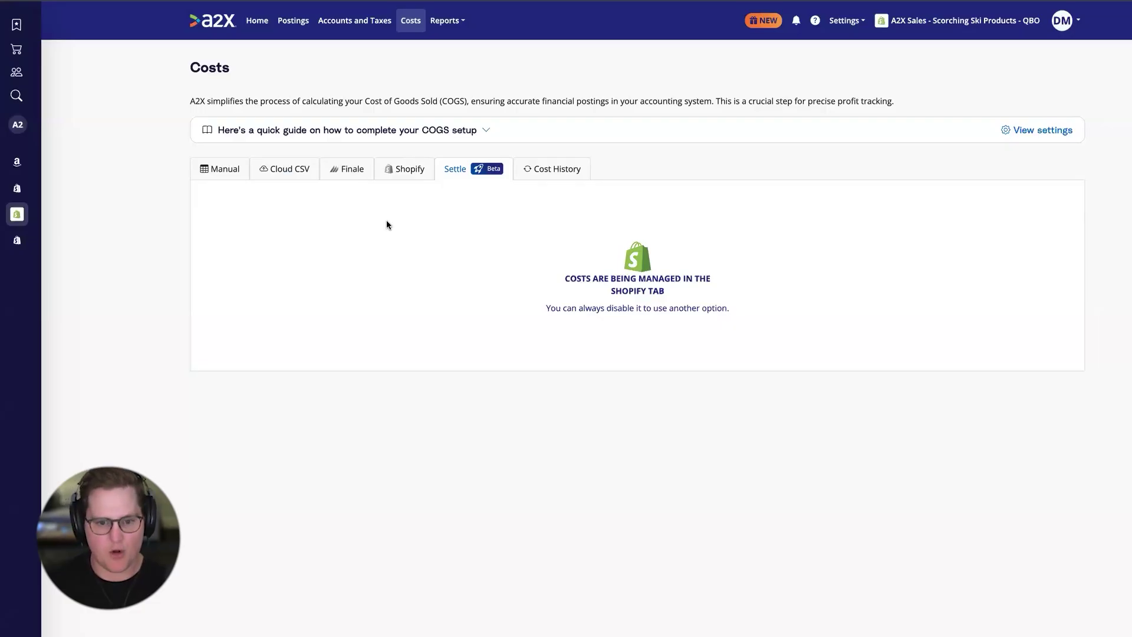
- Open the Cost History and look over the log of cost uploads to A2X
left_click(556, 173)
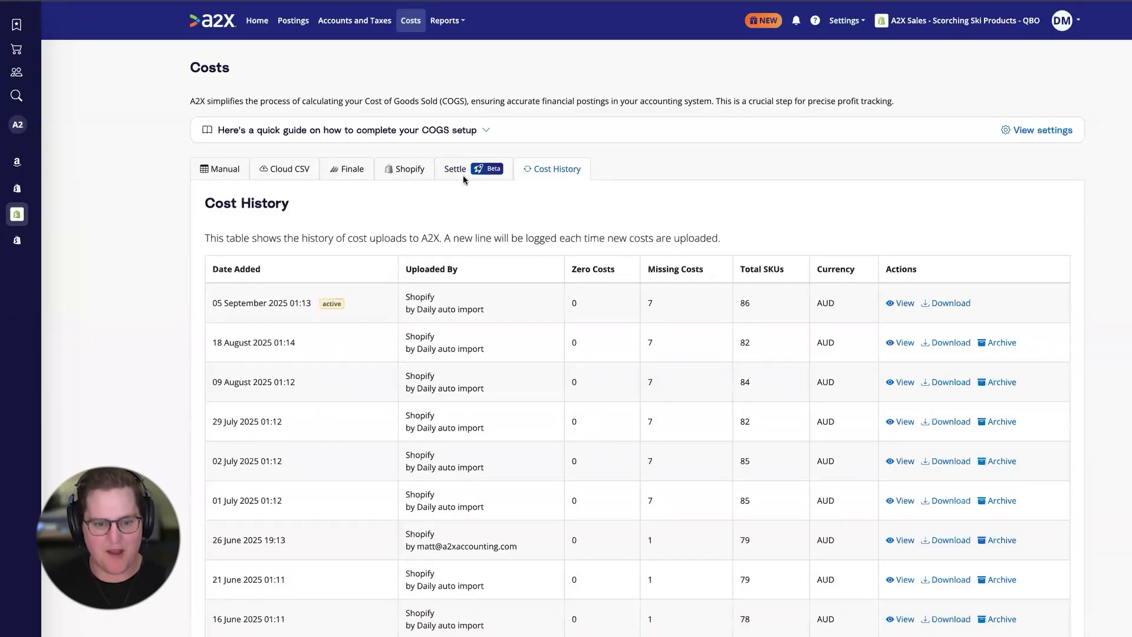
scroll(362, 198, "down", 2)
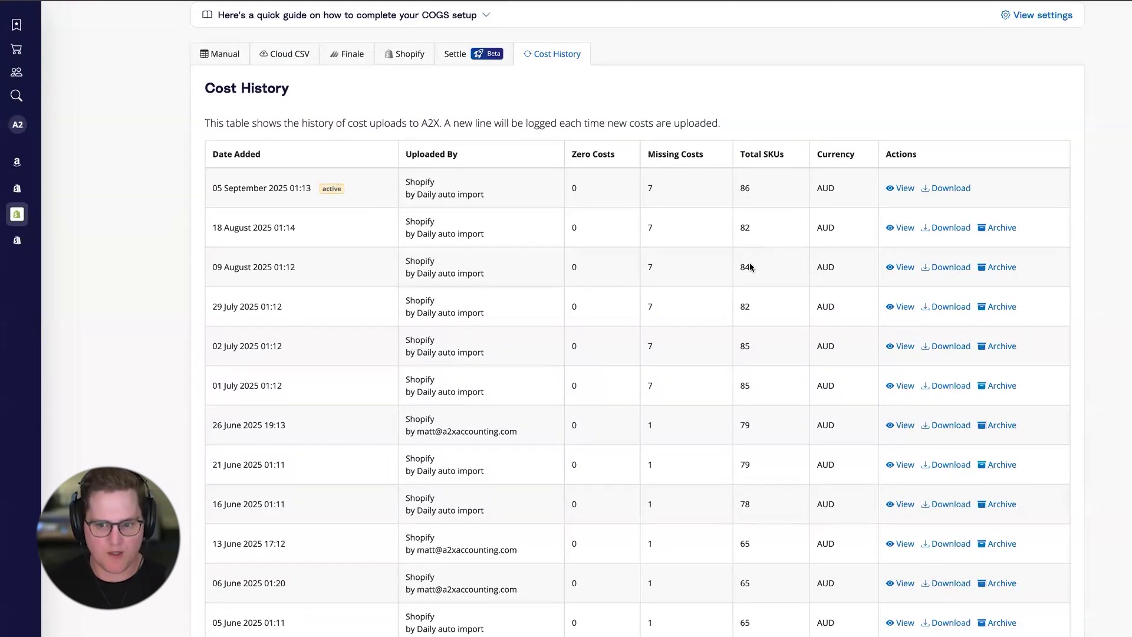
scroll(343, 210, "up", 1)
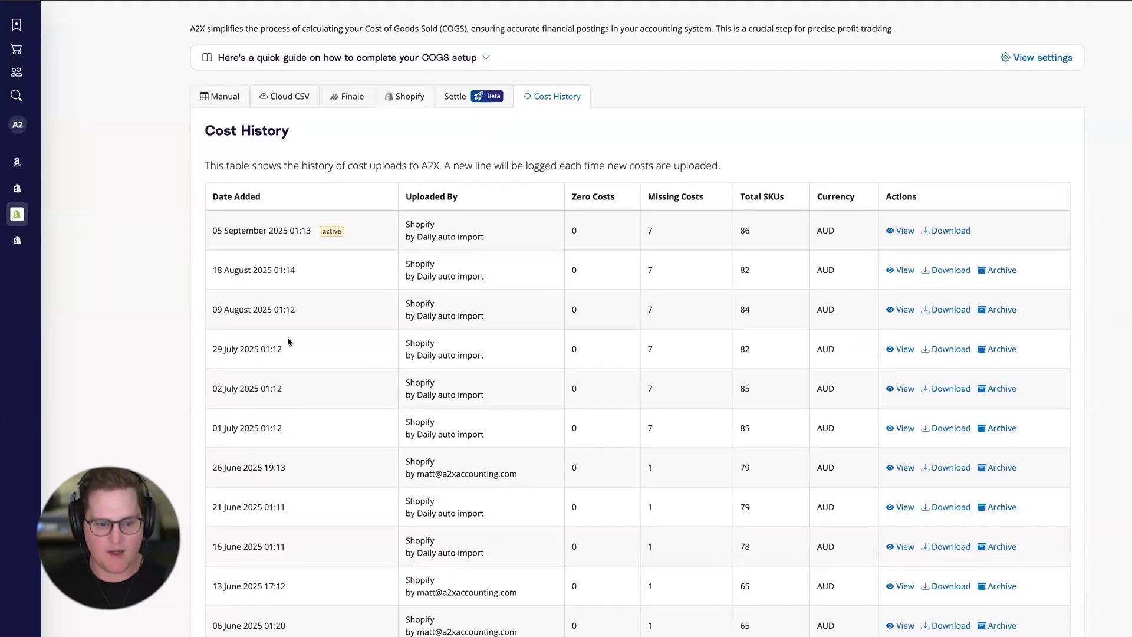
scroll(367, 163, "up", 2)
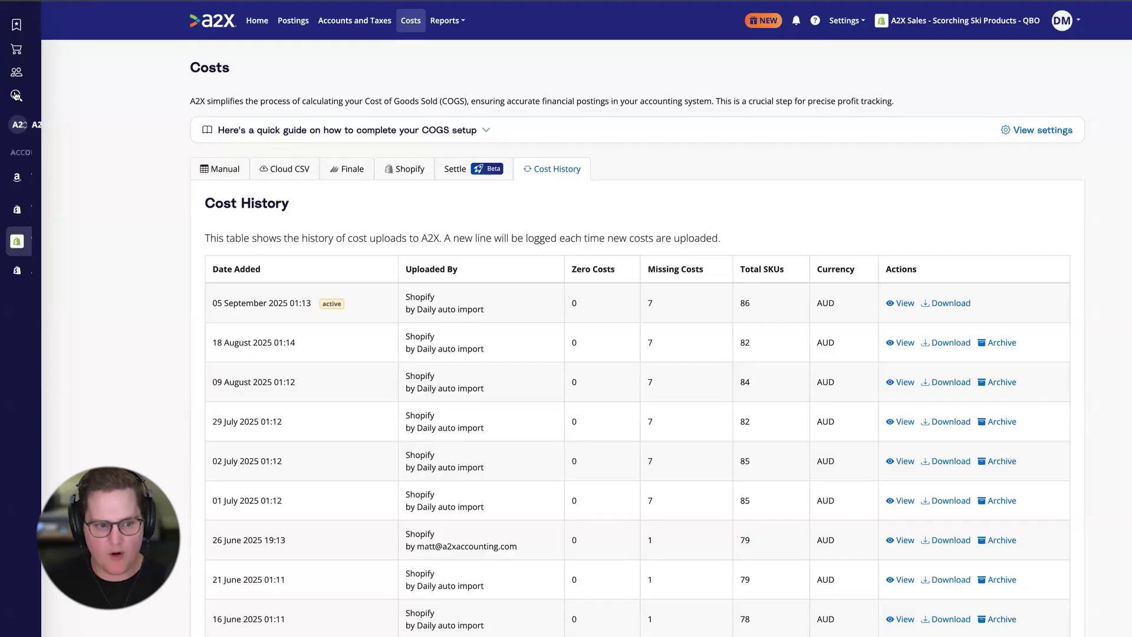
- Search the accounts for "UK" and switch to A2X Sales - Amazon UK - Xero
left_click(31, 97)
type("UK")
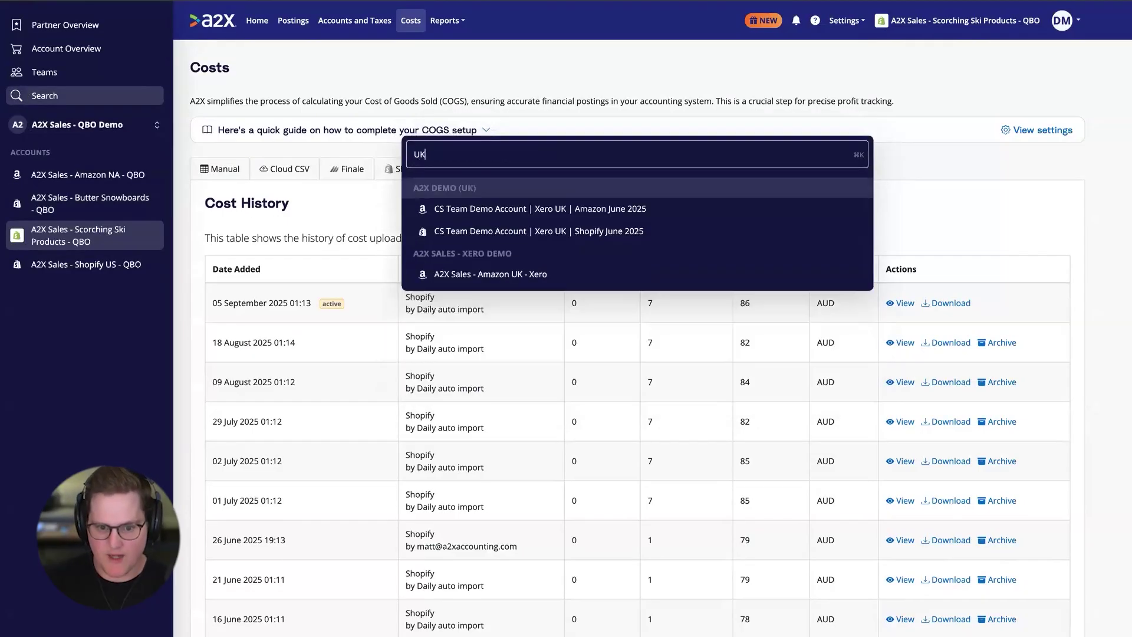
left_click(559, 274)
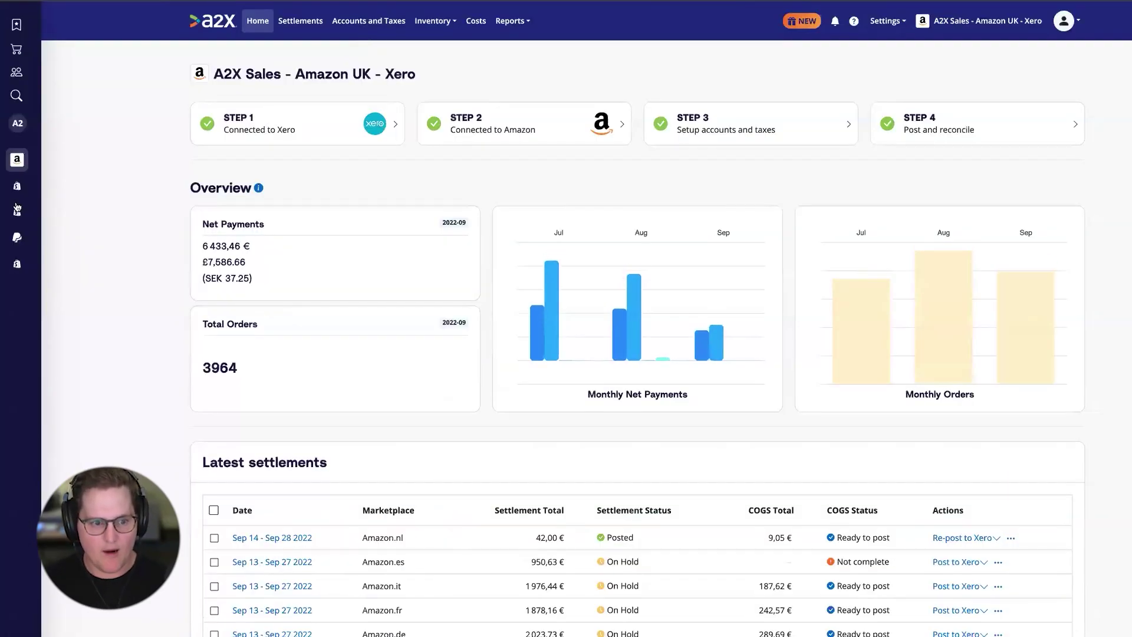
mouse_move(54, 174)
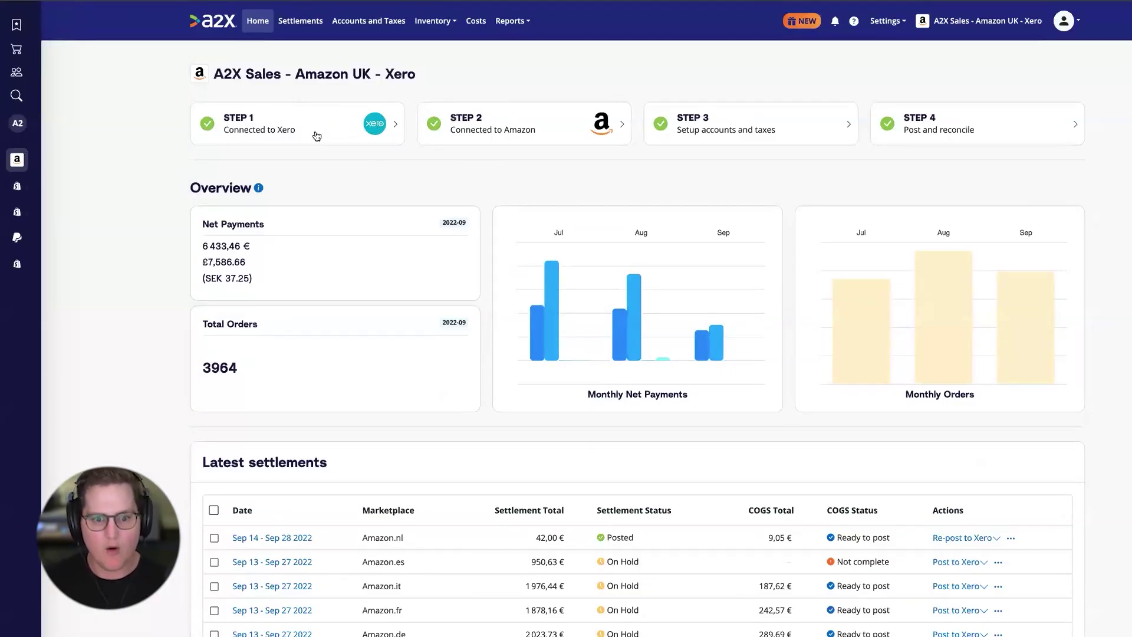
- Open the Amazon account and tax rate mappings, filter them to automapping rules and look over the rules
left_click(368, 21)
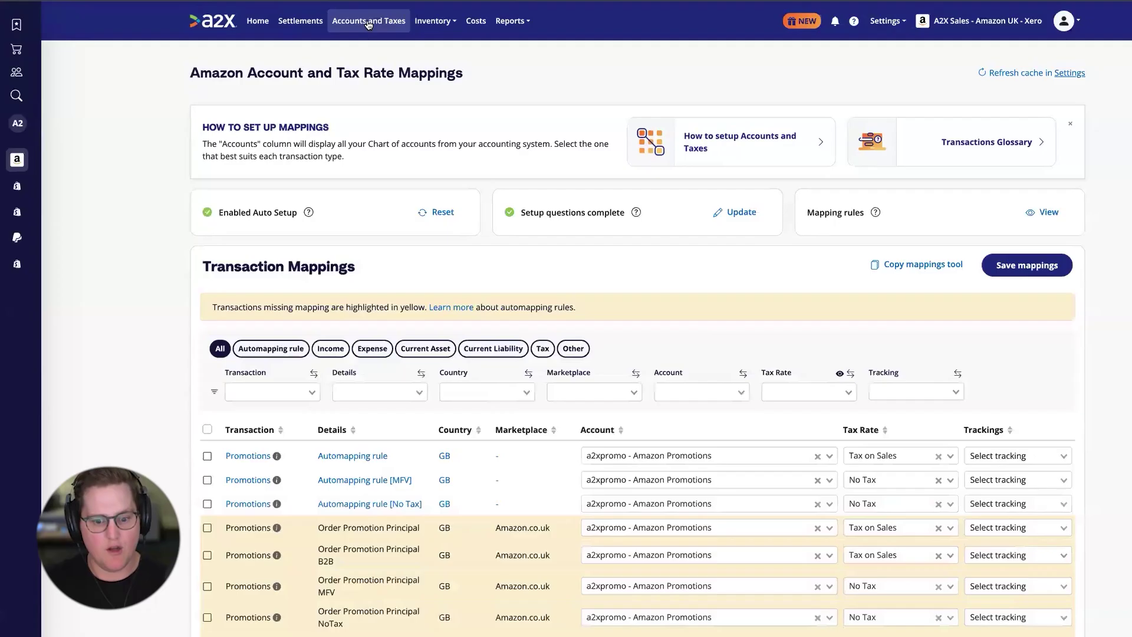
left_click(265, 346)
scroll(248, 347, "down", 2)
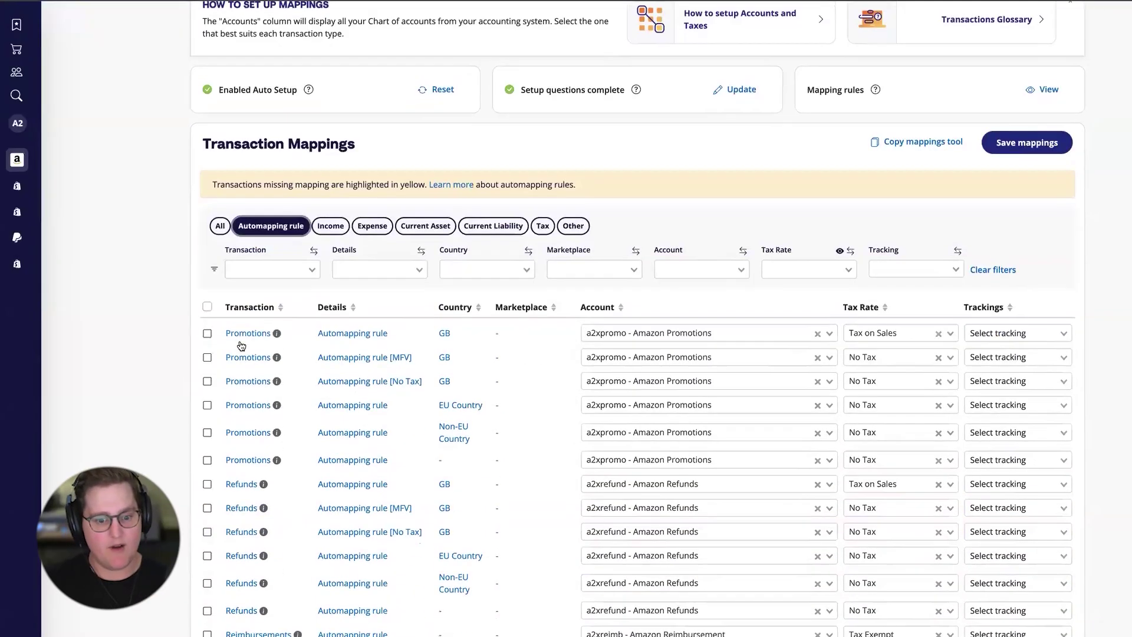
scroll(242, 348, "down", 3)
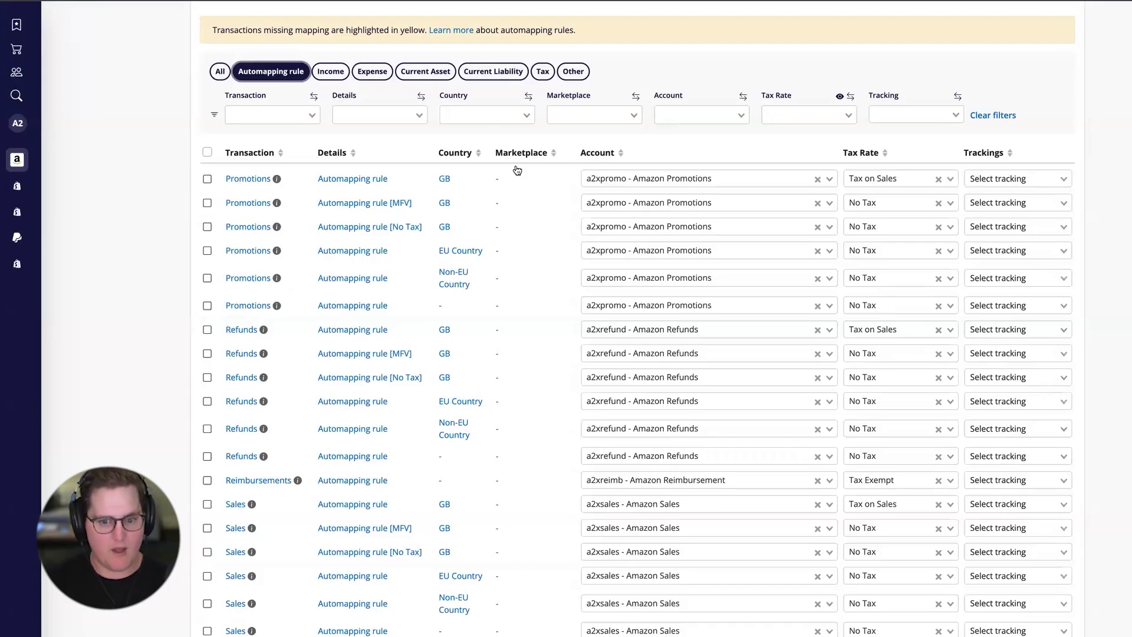
left_click(372, 72)
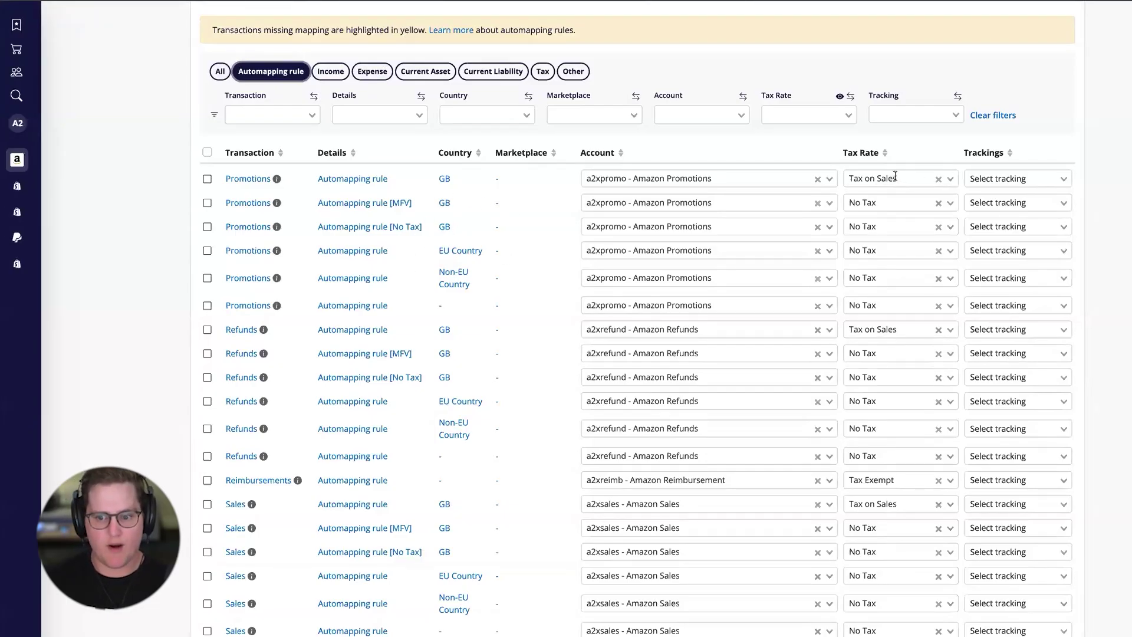
- Look through the tax rates available for the GB Promotions Automapping rule [No Tax], leaving the selection as it is
left_click(892, 227)
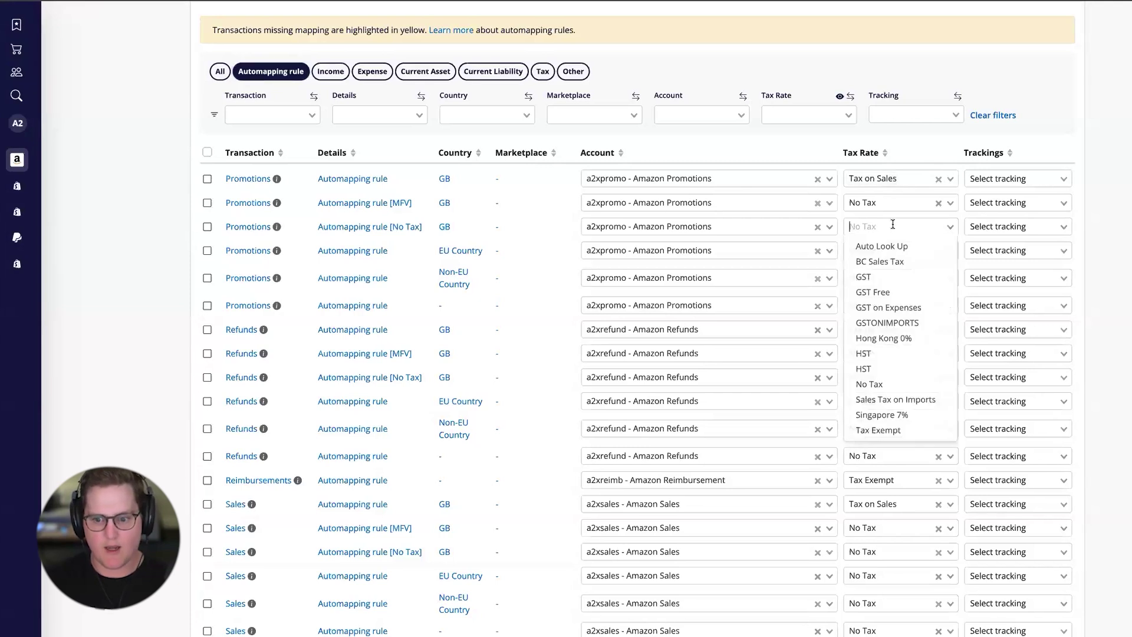
scroll(908, 277, "down", 2)
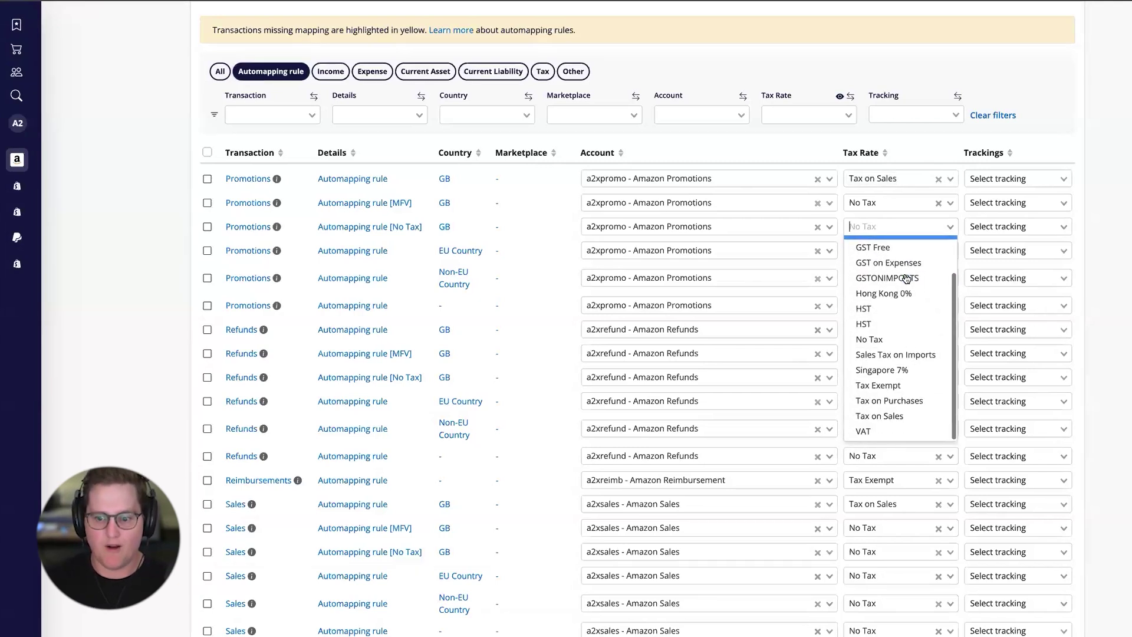
scroll(942, 248, "up", 2)
key("Escape")
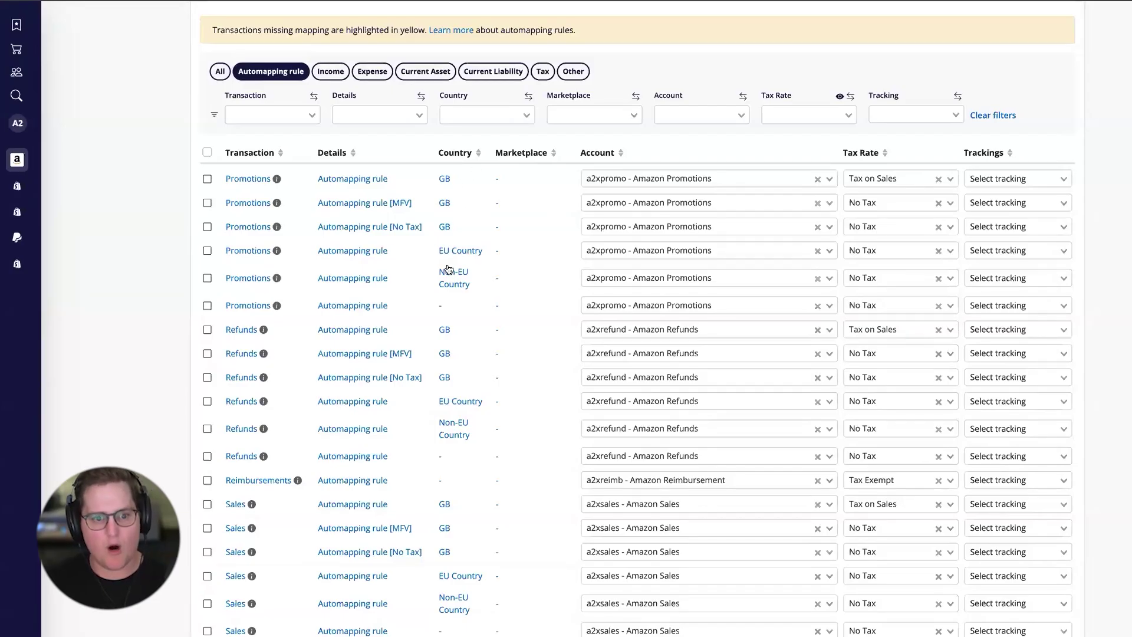
- Show all transaction mappings and examine the Promotions rows by country, marketplace, account and tax rate
left_click(221, 71)
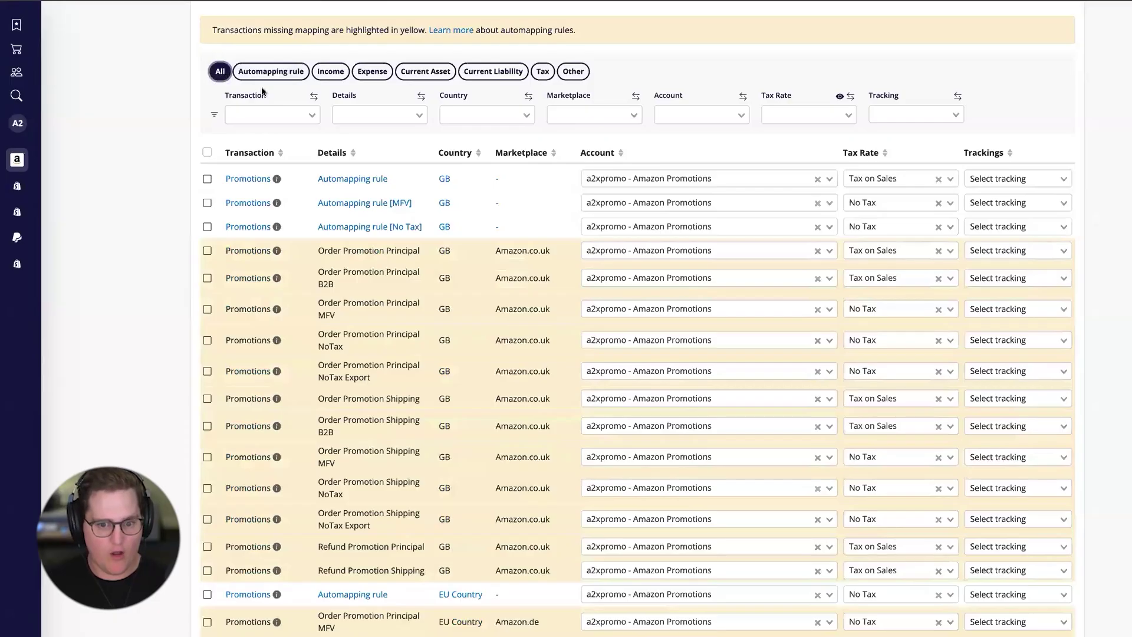
scroll(542, 325, "down", 3)
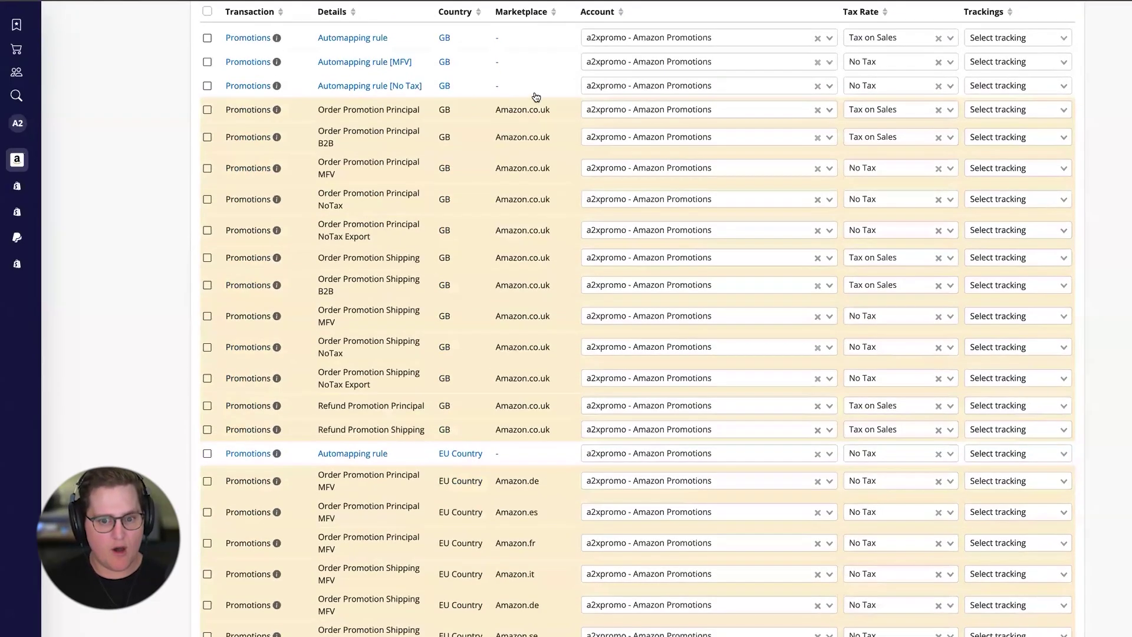
scroll(575, 360, "down", 4)
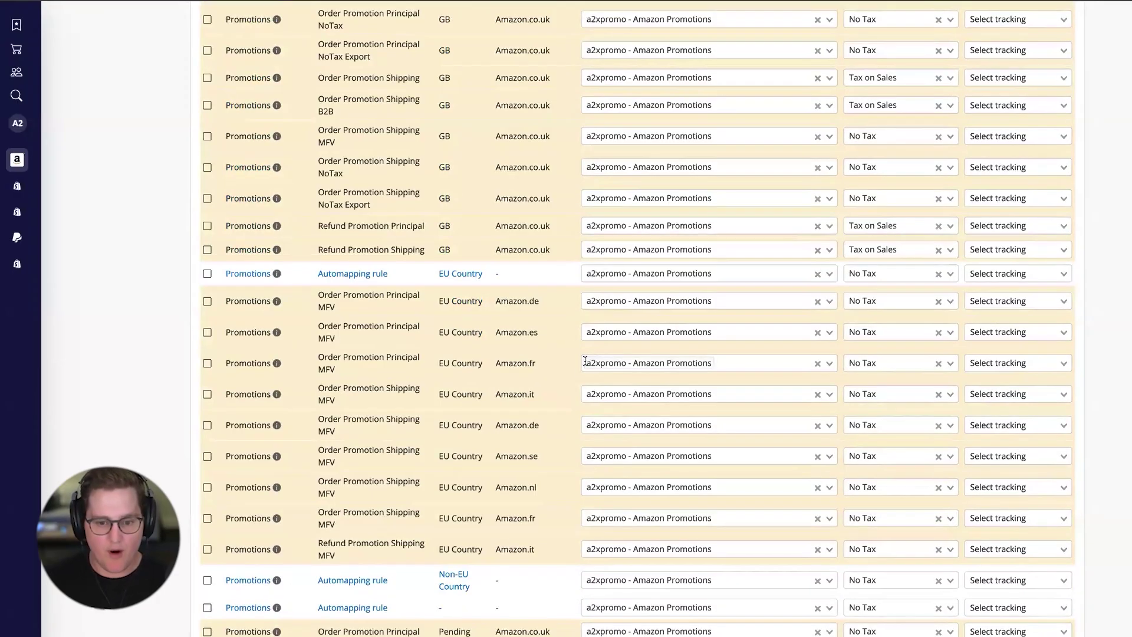
scroll(524, 367, "up", 3)
scroll(525, 369, "up", 1)
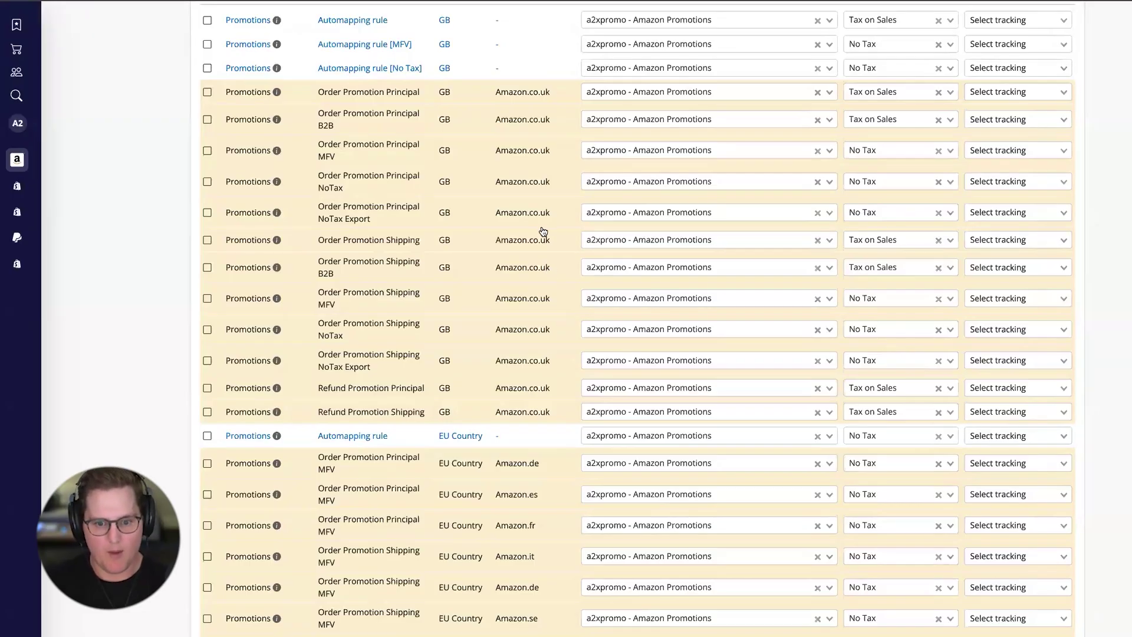
scroll(543, 231, "up", 2)
scroll(543, 525, "down", 5)
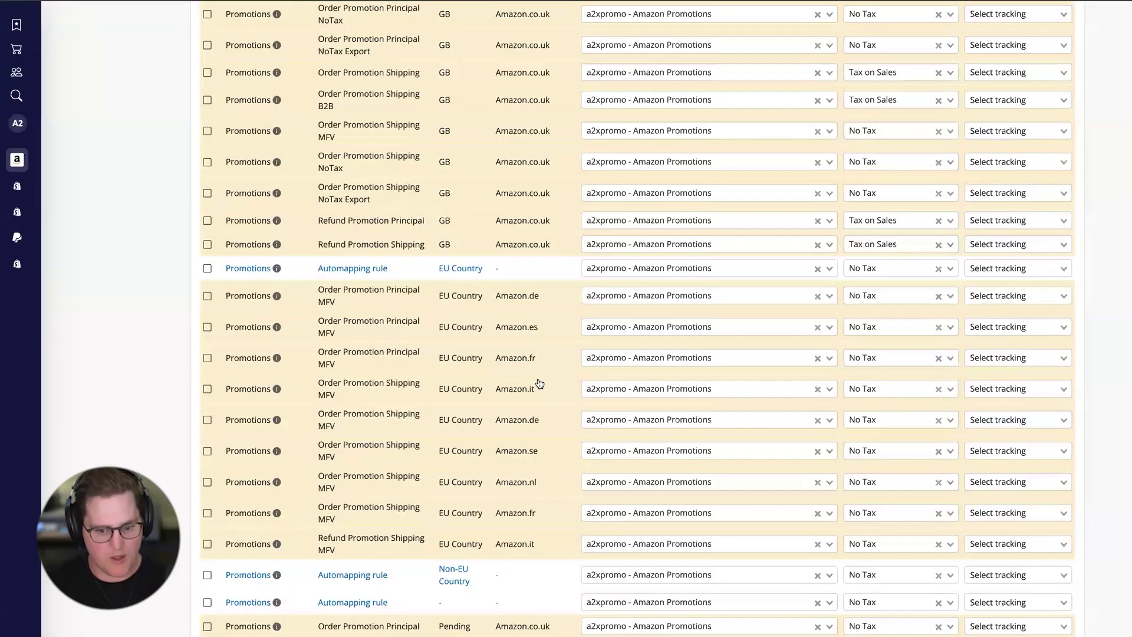
scroll(538, 386, "up", 10)
scroll(511, 435, "down", 4)
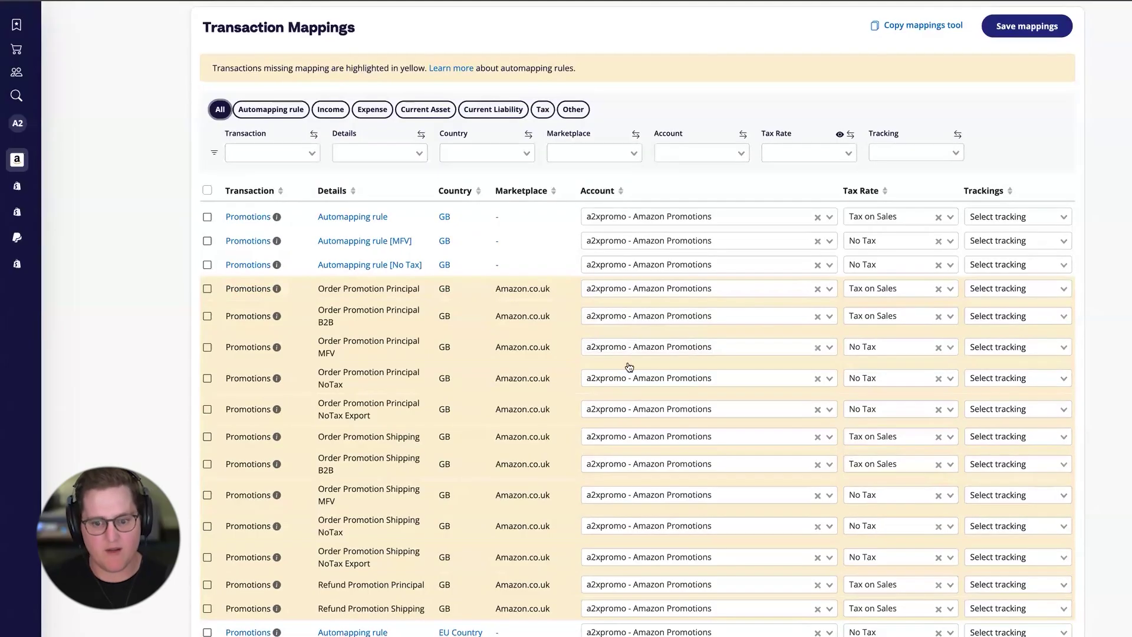
- Filter the transaction mappings to the Amazon.es marketplace, review its rows and remove the filter
left_click(590, 150)
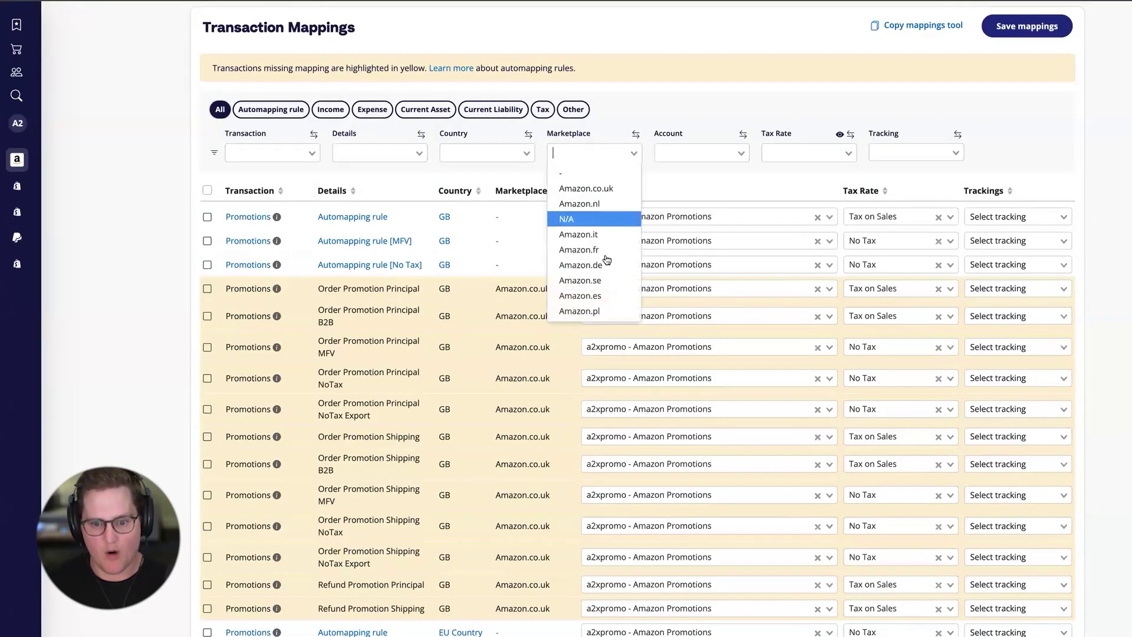
left_click(605, 296)
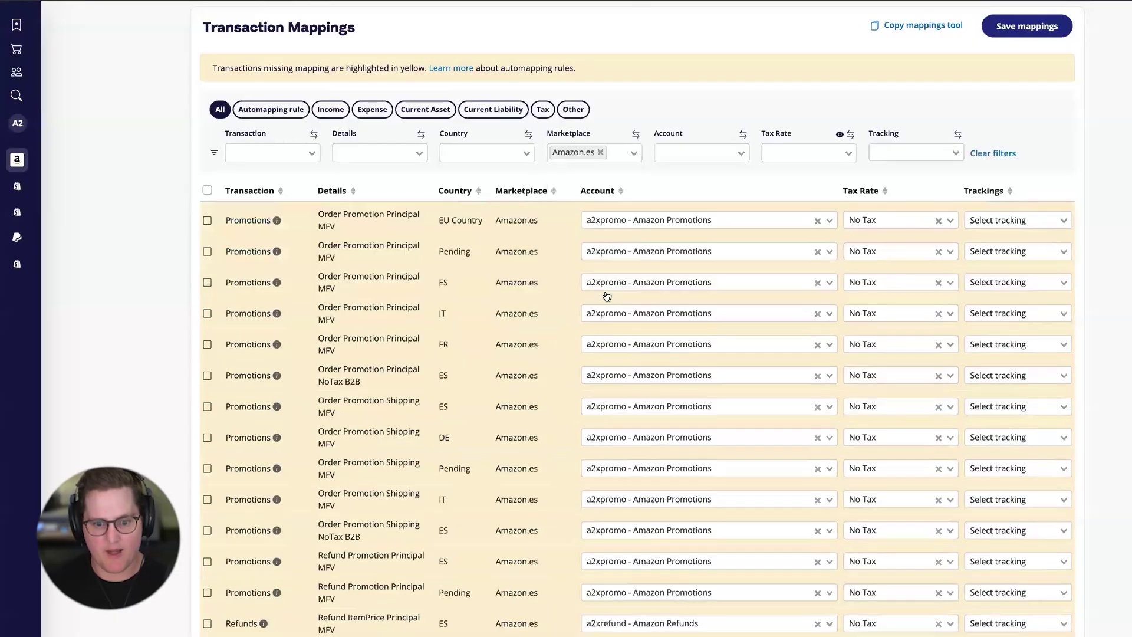
scroll(250, 440, "down", 10)
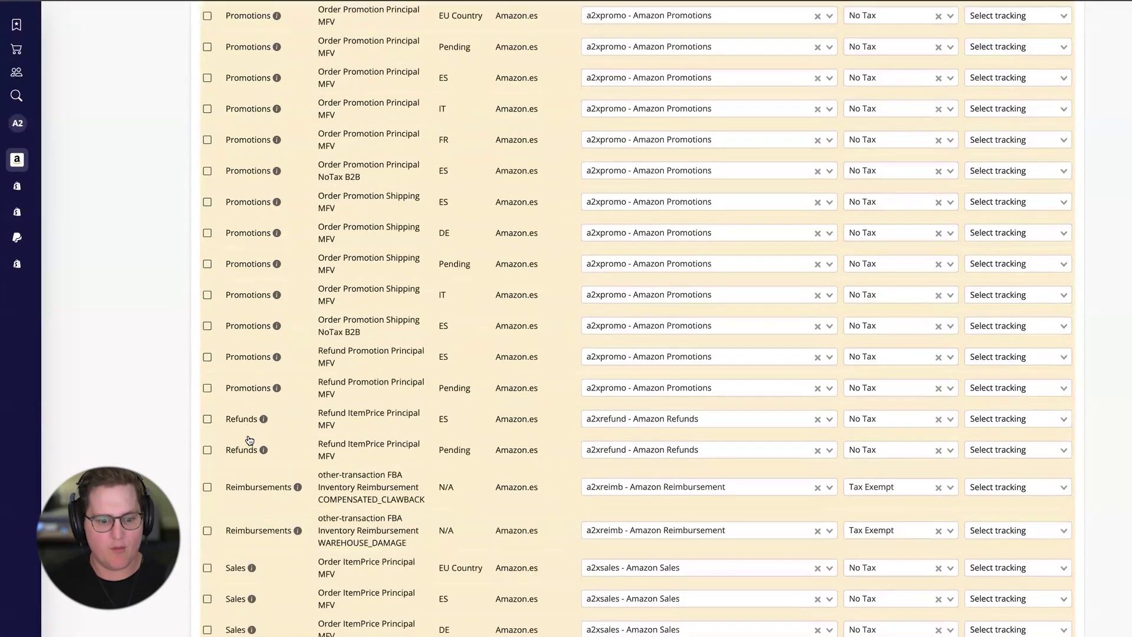
scroll(250, 440, "down", 15)
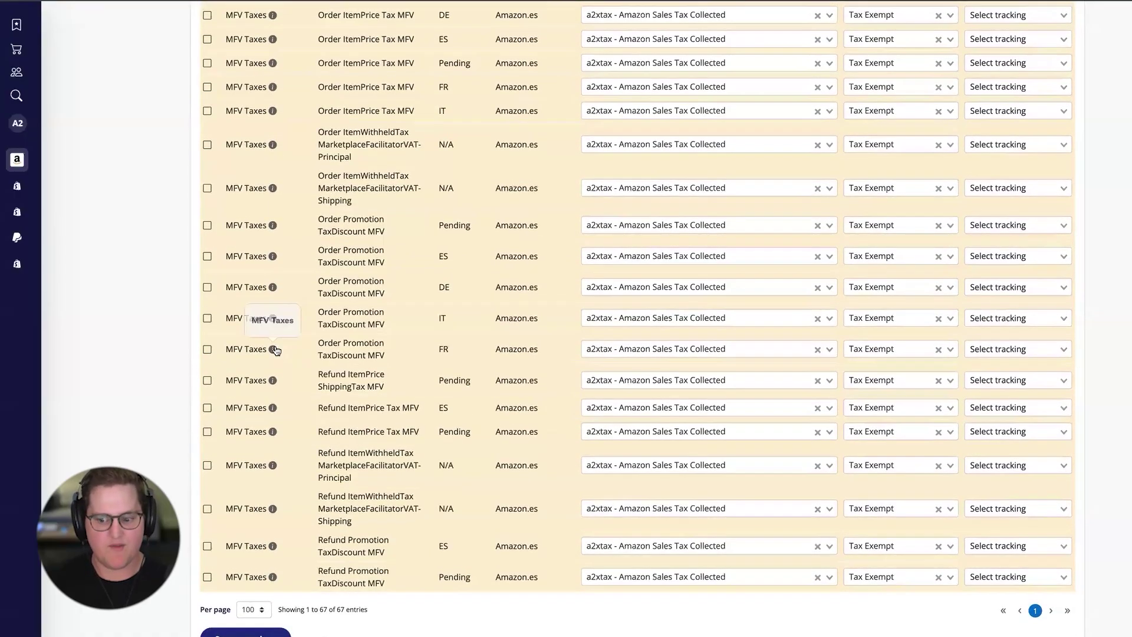
scroll(250, 439, "up", 20)
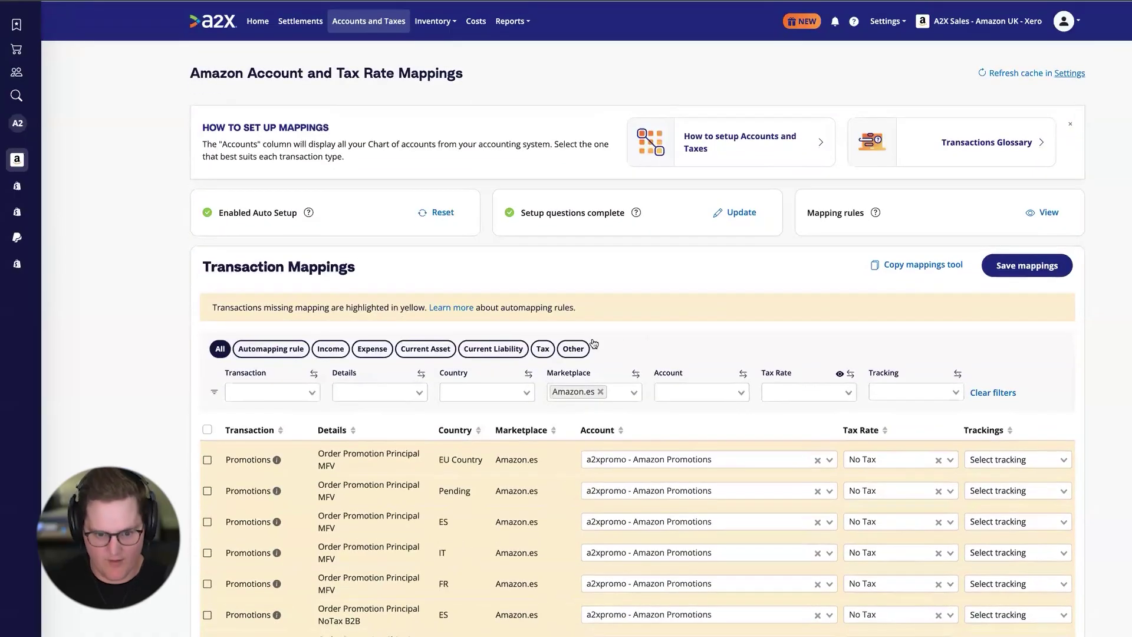
left_click(601, 393)
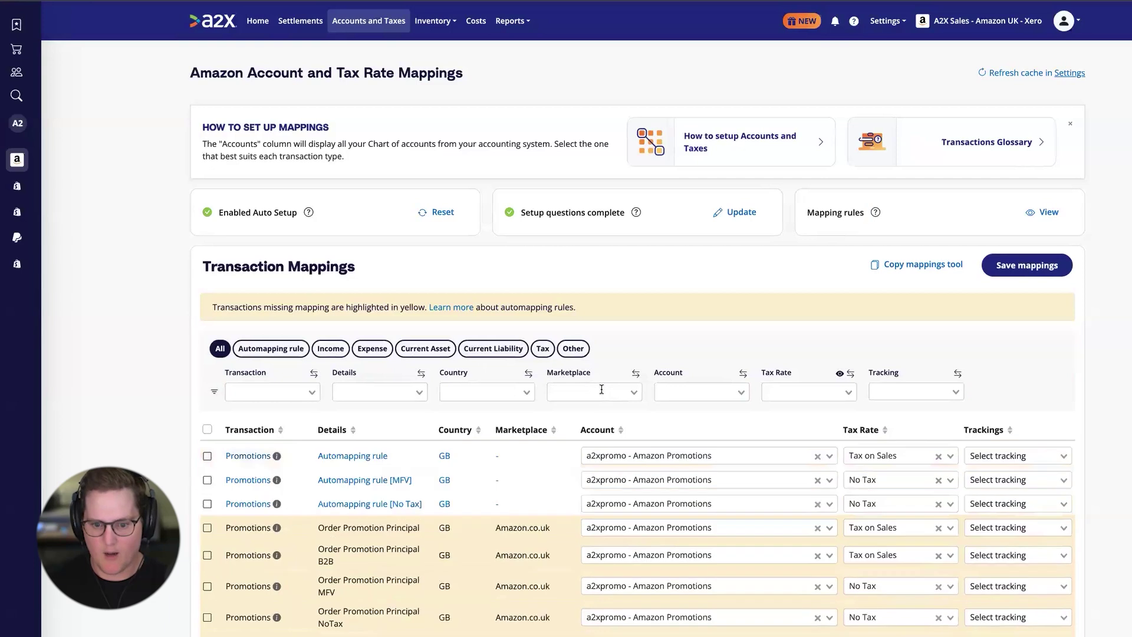
- Restrict the transaction mappings to automapping rules again and check which report options are offered
left_click(269, 349)
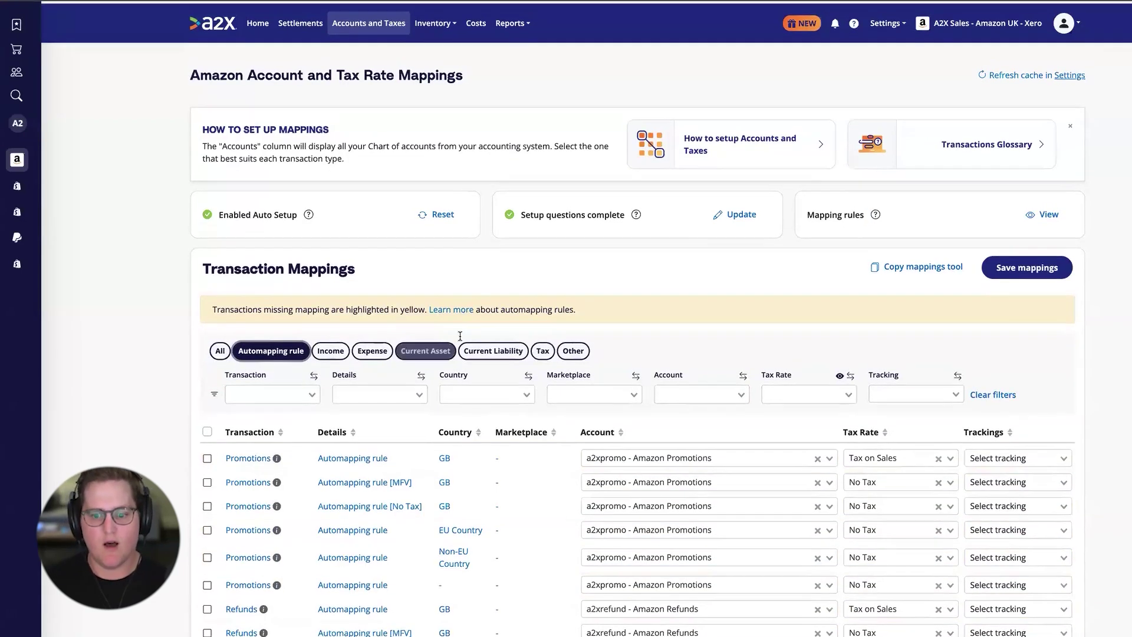
scroll(900, 365, "down", 1)
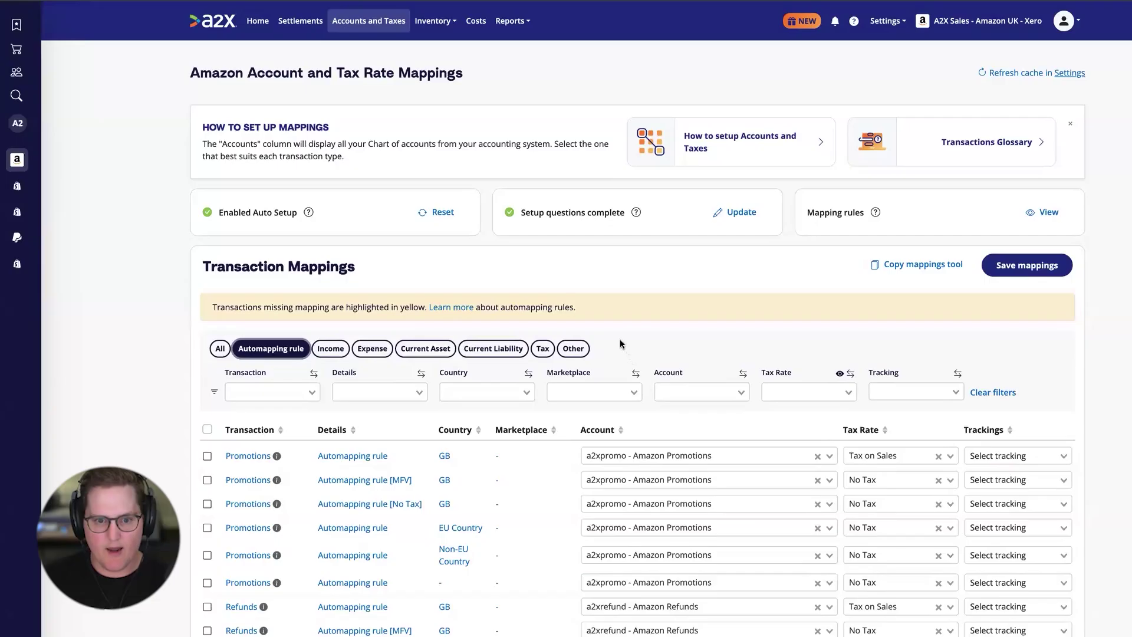
left_click(518, 22)
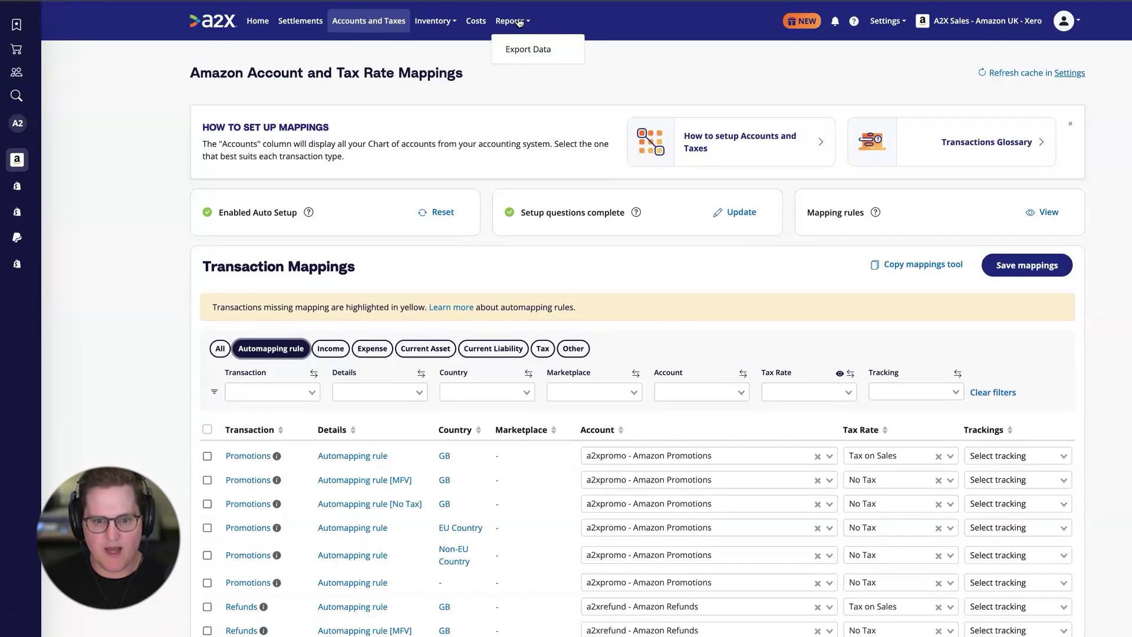
left_click(691, 55)
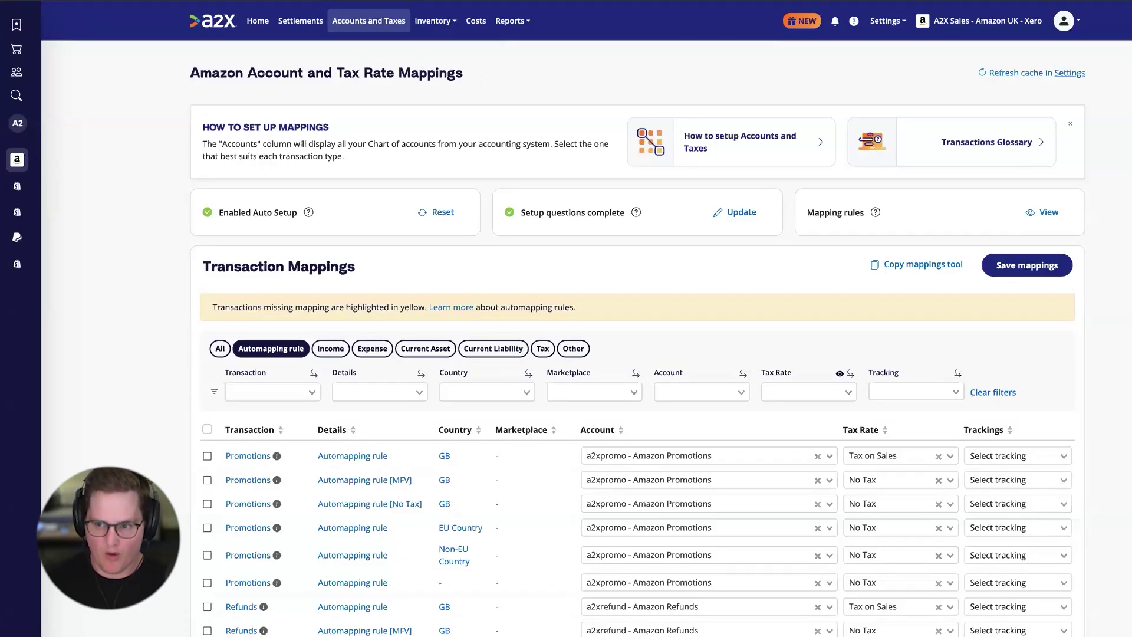
- Switch to the A2X website's pricing page and look over the plans offered for each sales channel
left_click(267, 23)
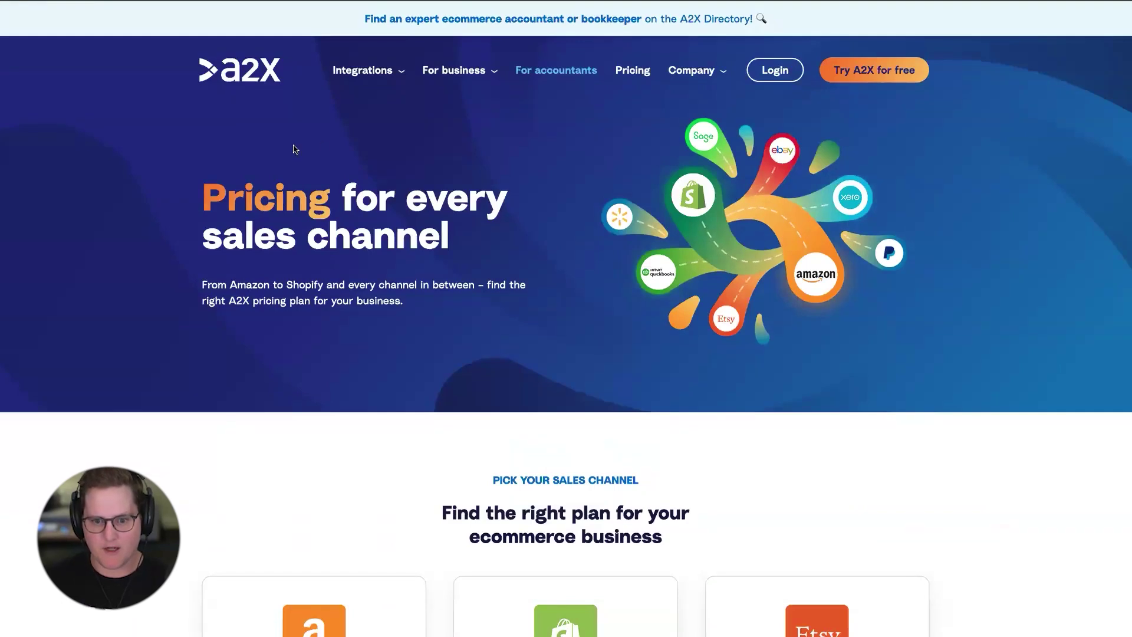
scroll(194, 239, "down", 5)
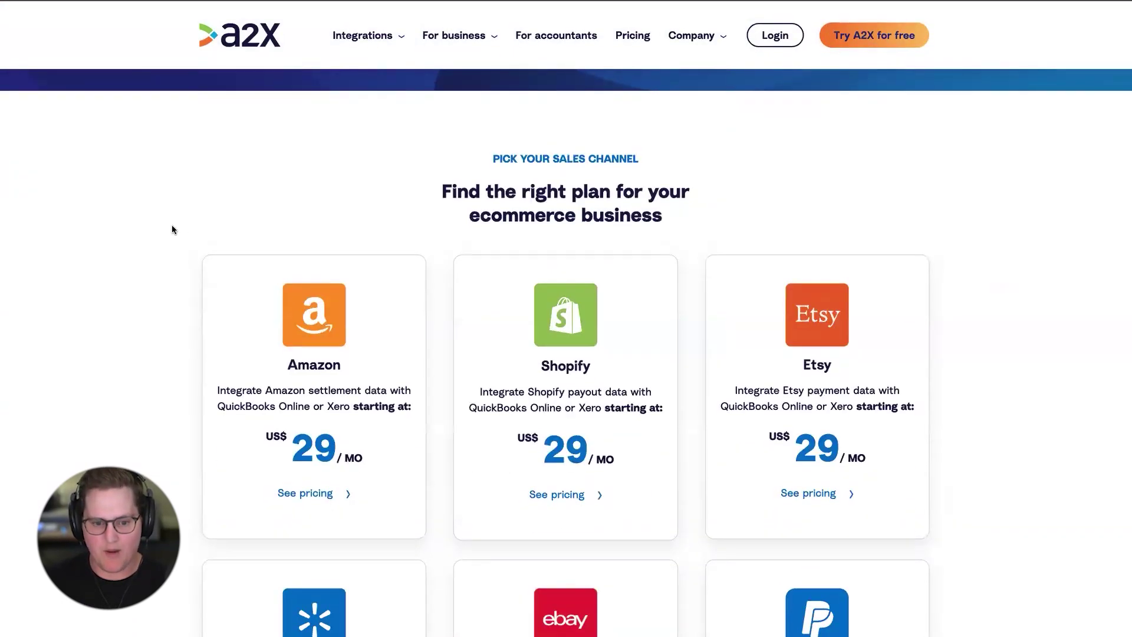
scroll(171, 225, "down", 2)
scroll(162, 230, "down", 1)
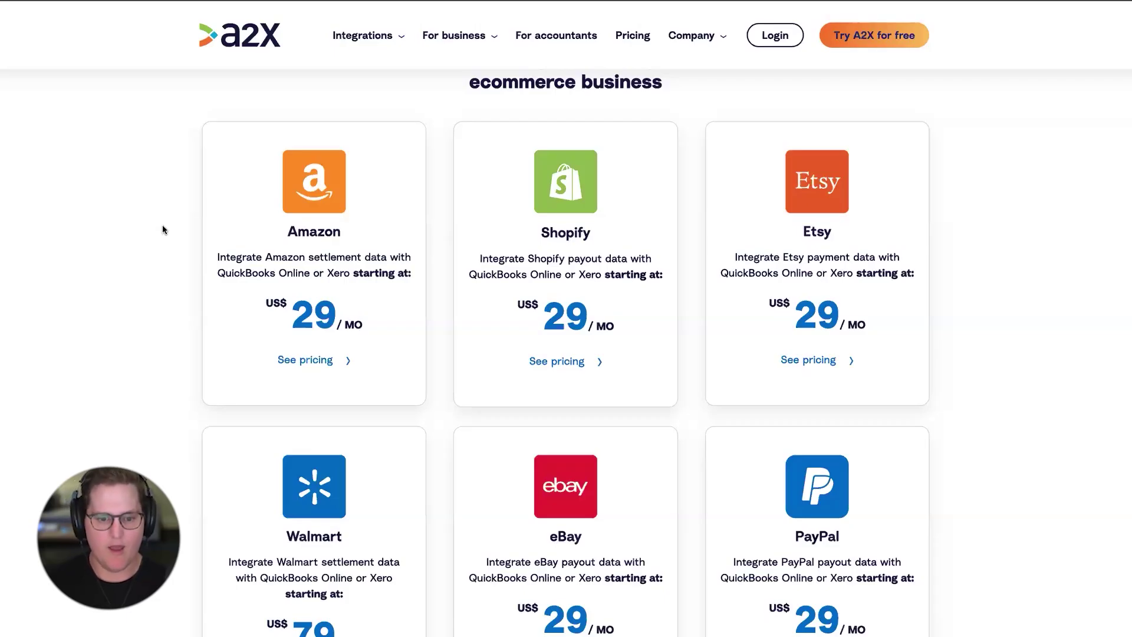
- Open the Shopify pricing plans and examine the history length of Basic and Professional and the monthly order limit of Basic
left_click(519, 192)
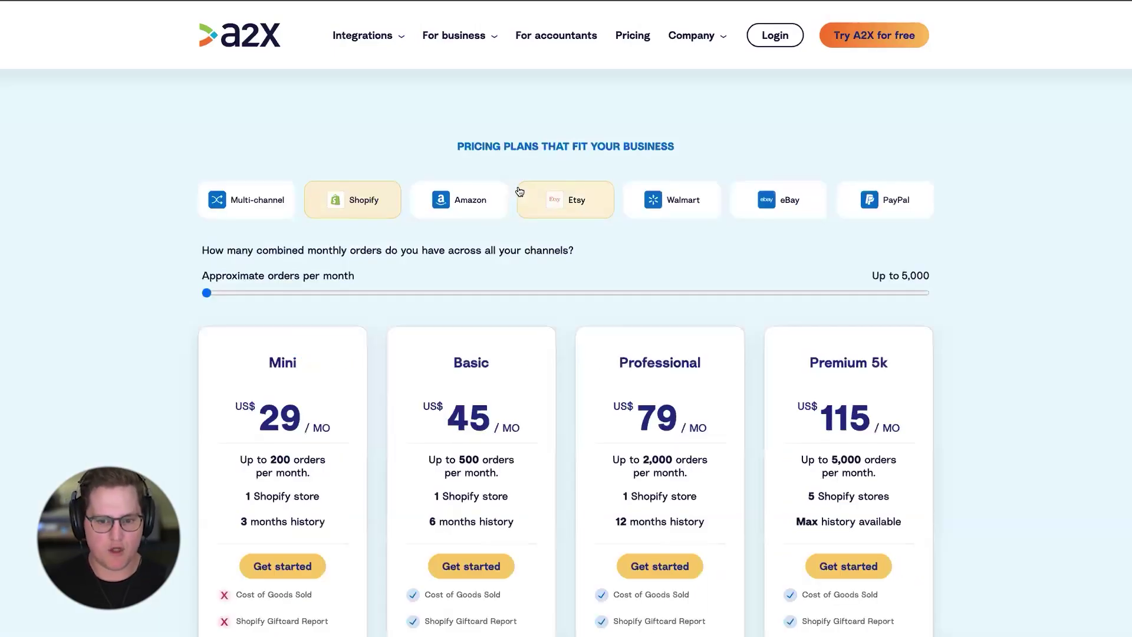
scroll(195, 344, "down", 3)
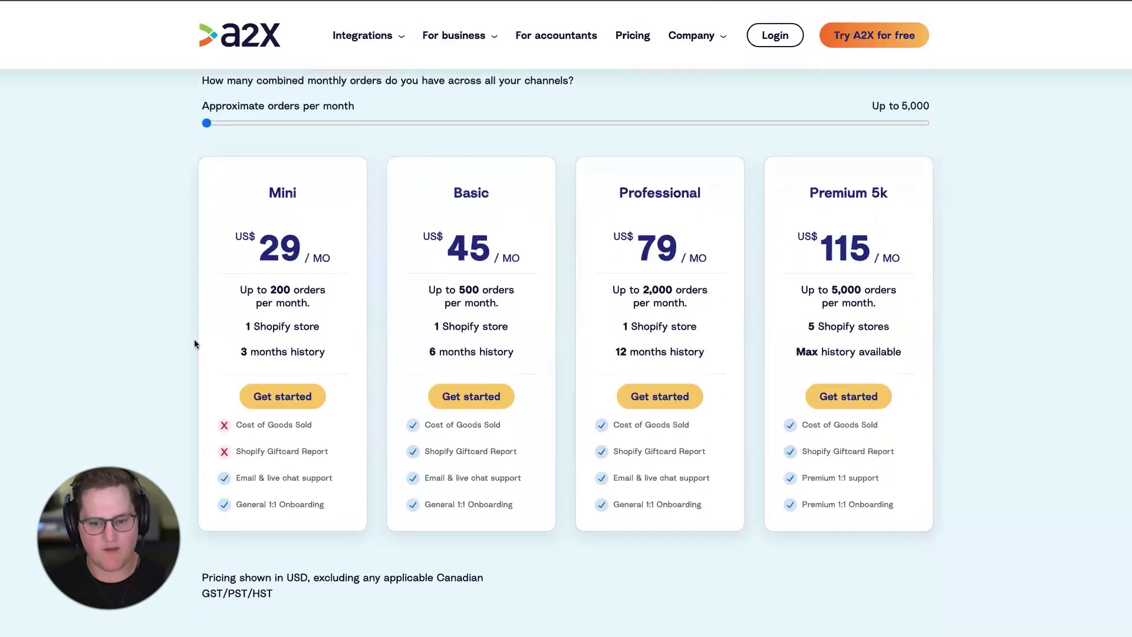
scroll(194, 343, "up", 1)
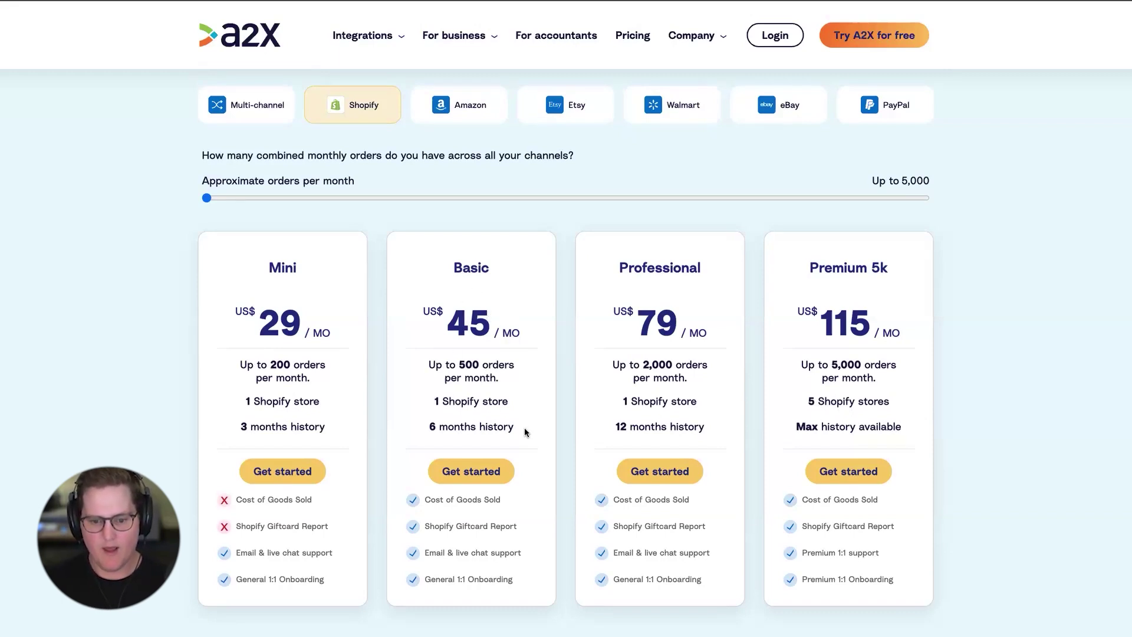
left_click_drag(521, 426, 430, 430)
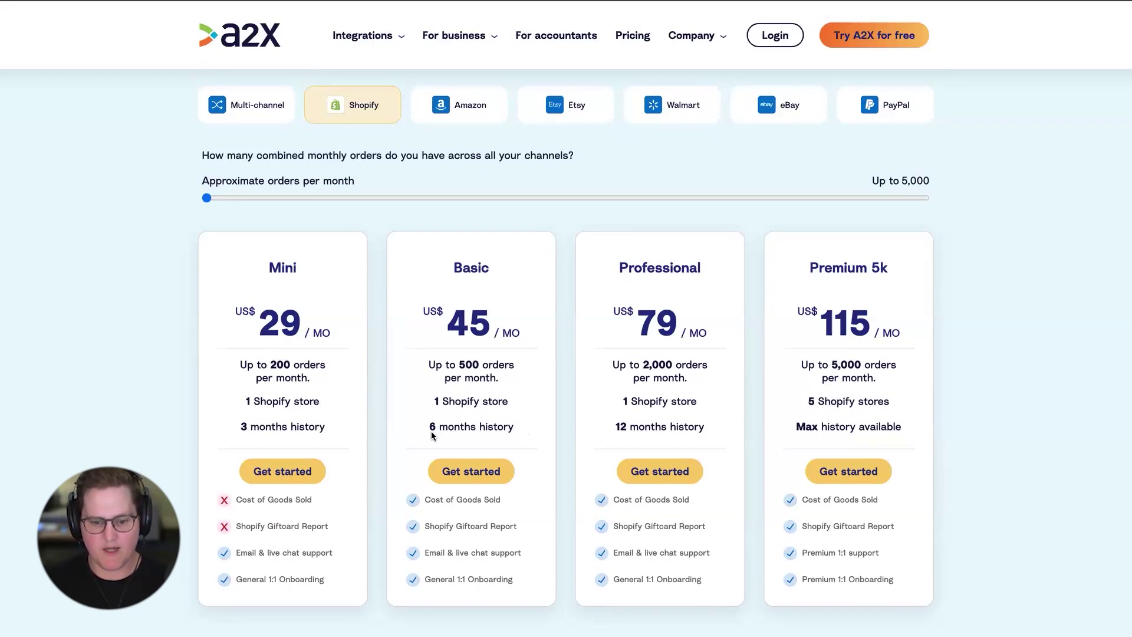
left_click(522, 430)
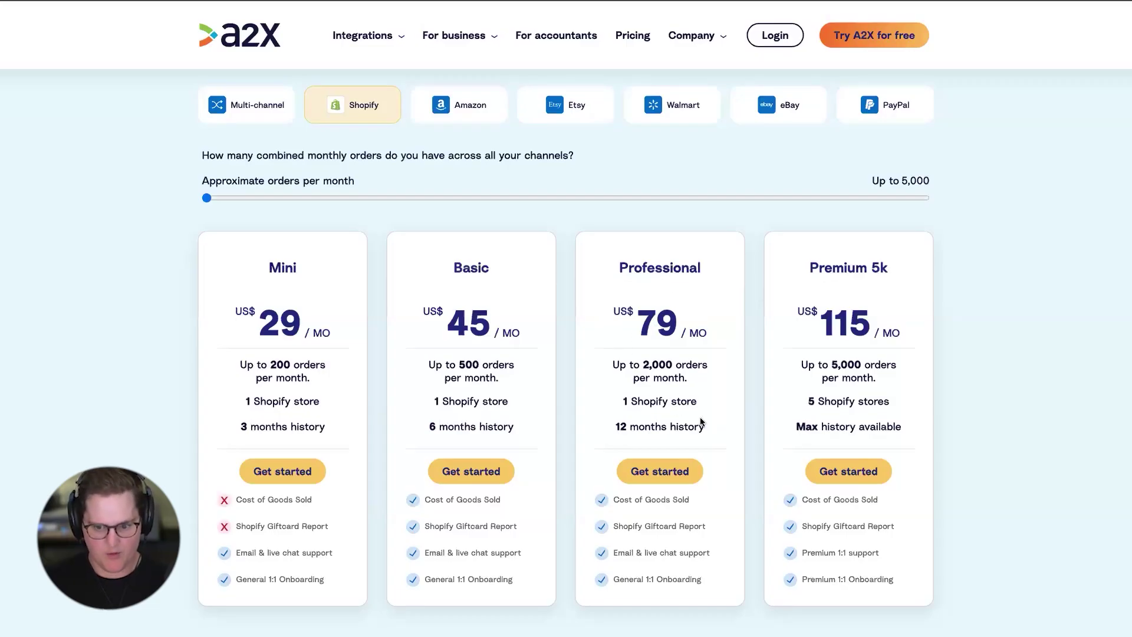
left_click_drag(706, 426, 616, 429)
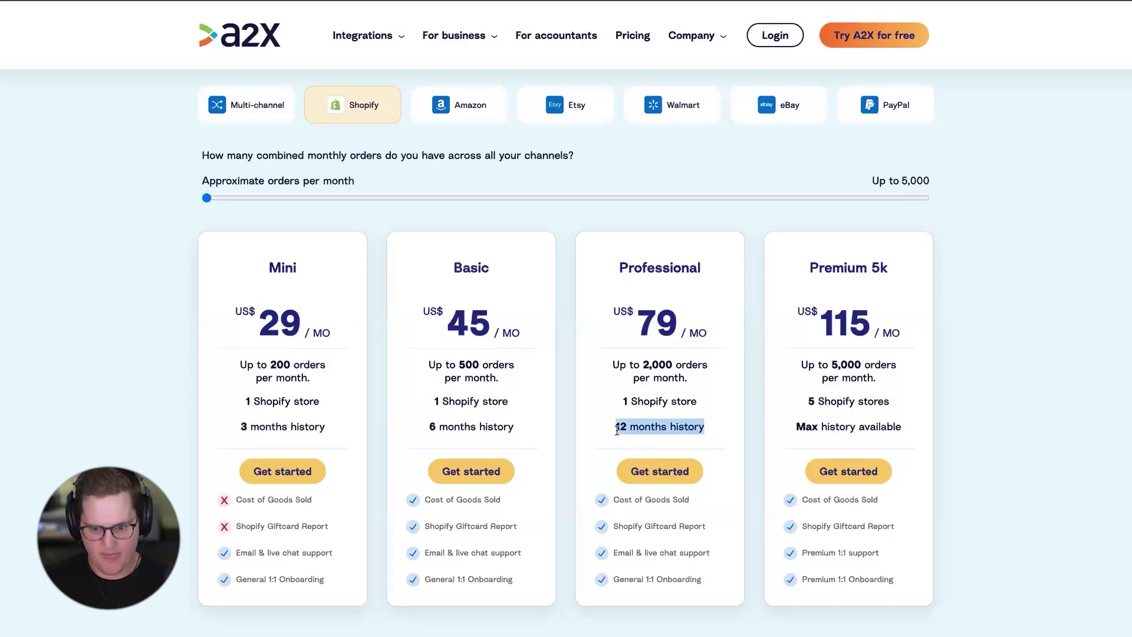
left_click(702, 377)
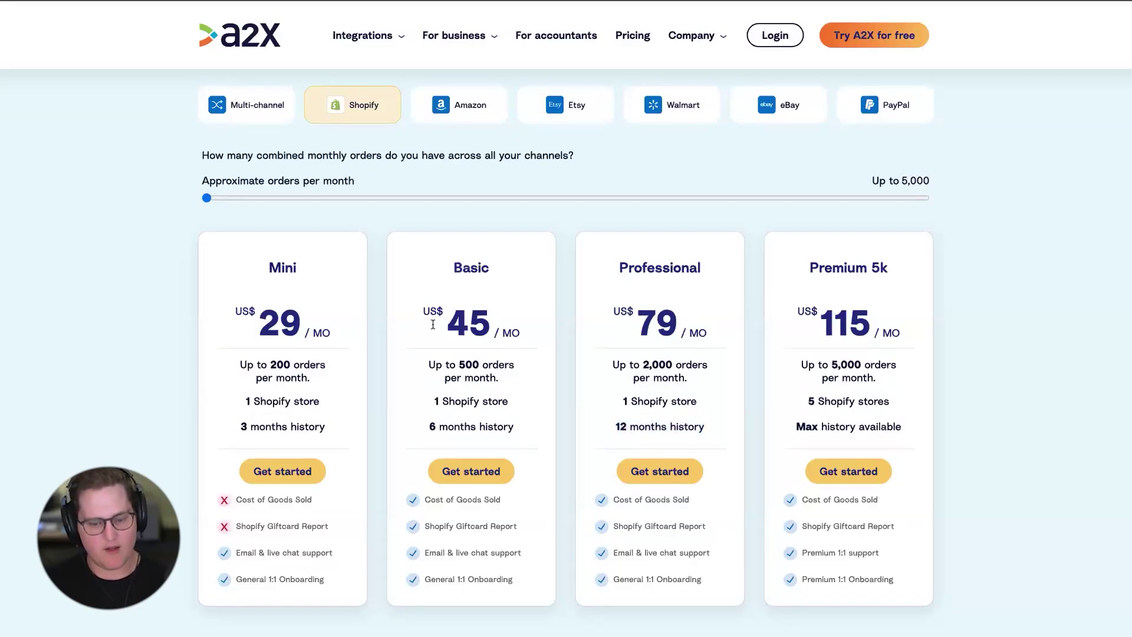
left_click_drag(500, 382, 471, 358)
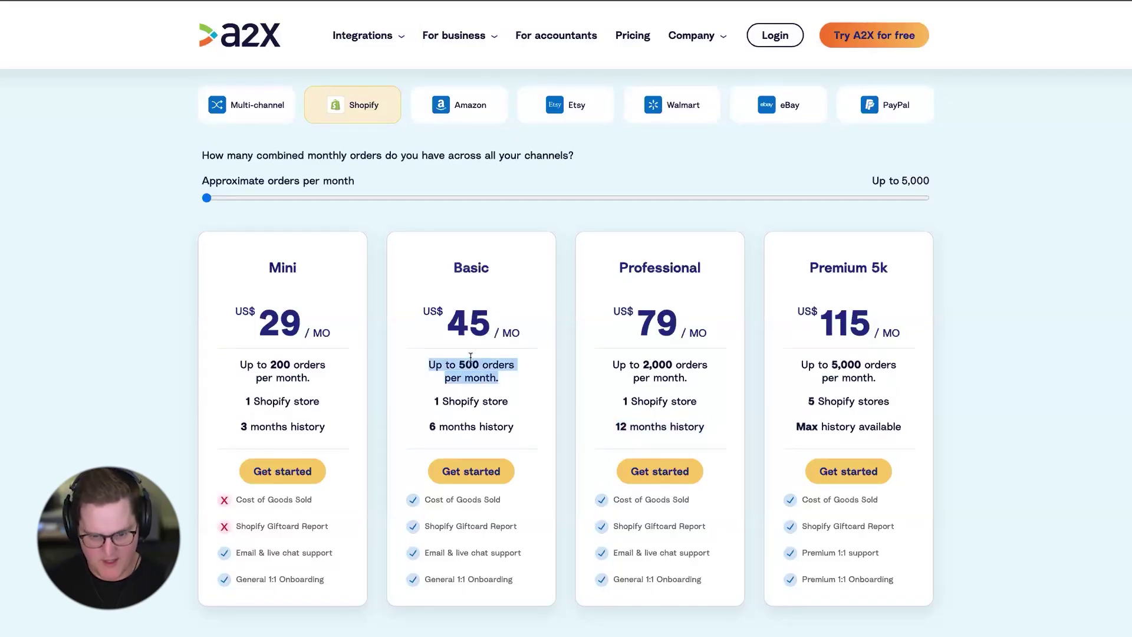
left_click(506, 383)
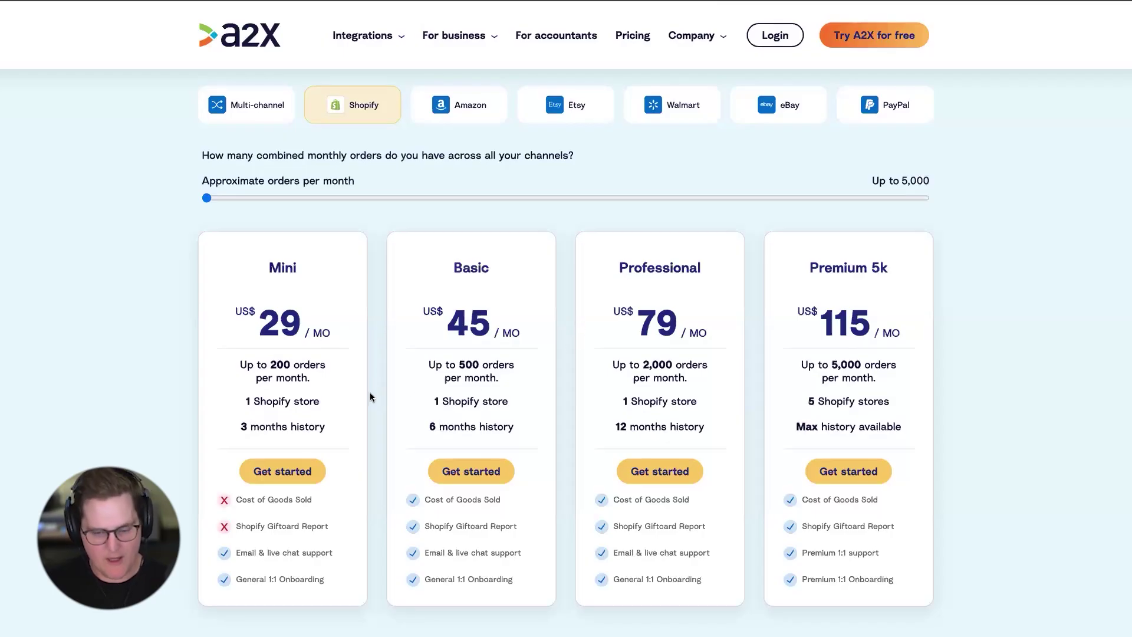
- Show the Amazon pricing plans and review their monthly order limits and history lengths
scroll(370, 396, "up", 1)
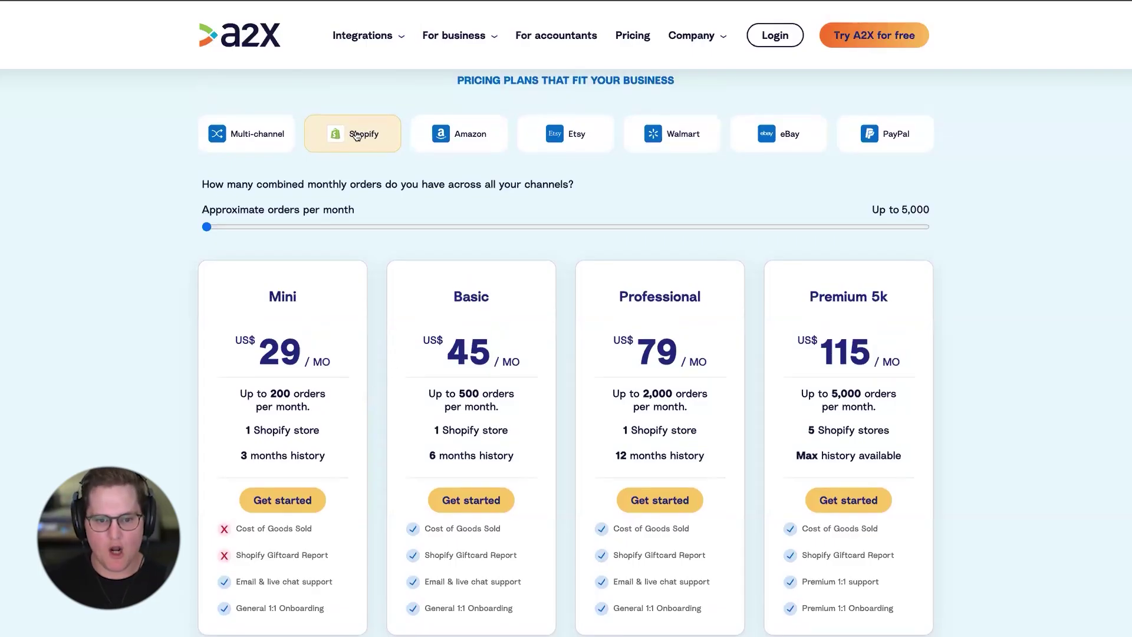
scroll(360, 195, "up", 2)
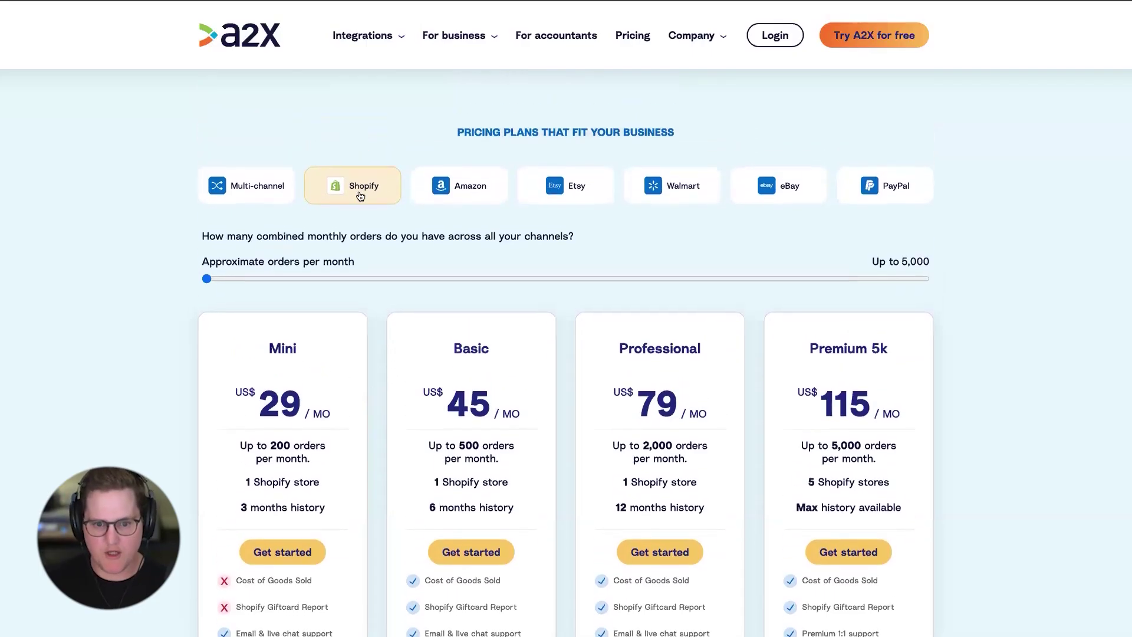
left_click(473, 191)
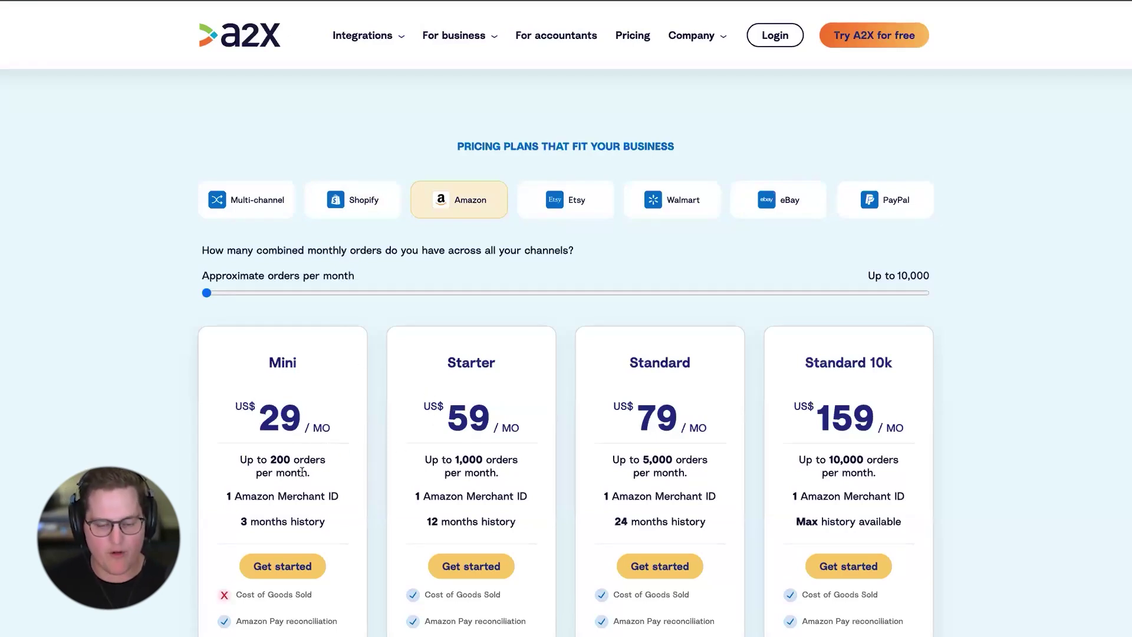
- Show the multi-channel pricing plans and compare their sales channel allowances, combined order limits and history
left_click(246, 209)
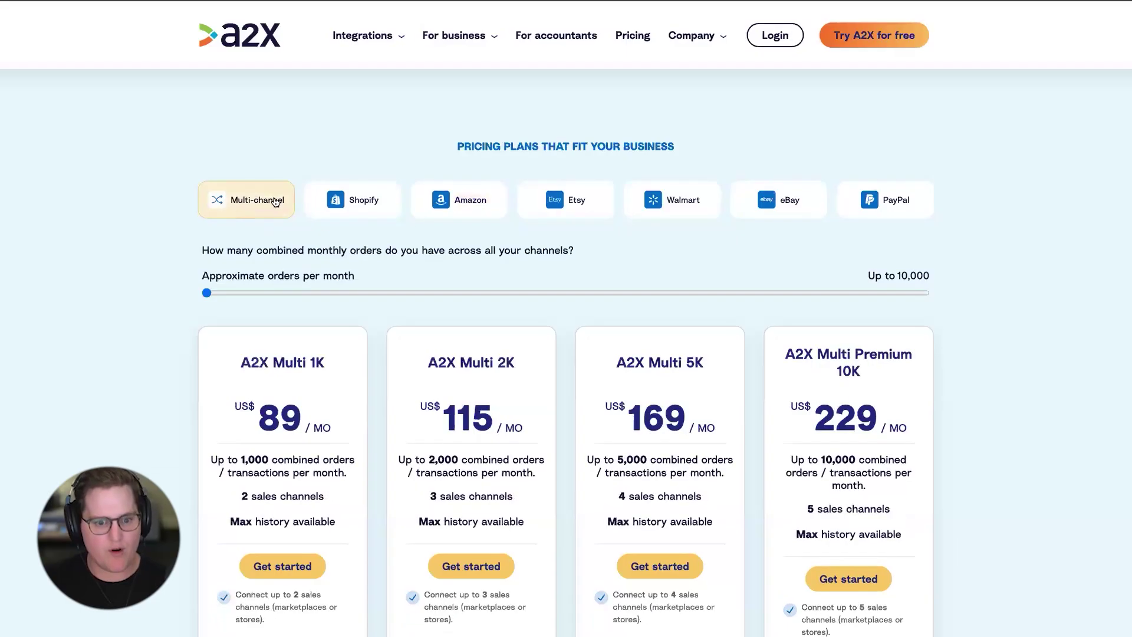
scroll(107, 381, "down", 2)
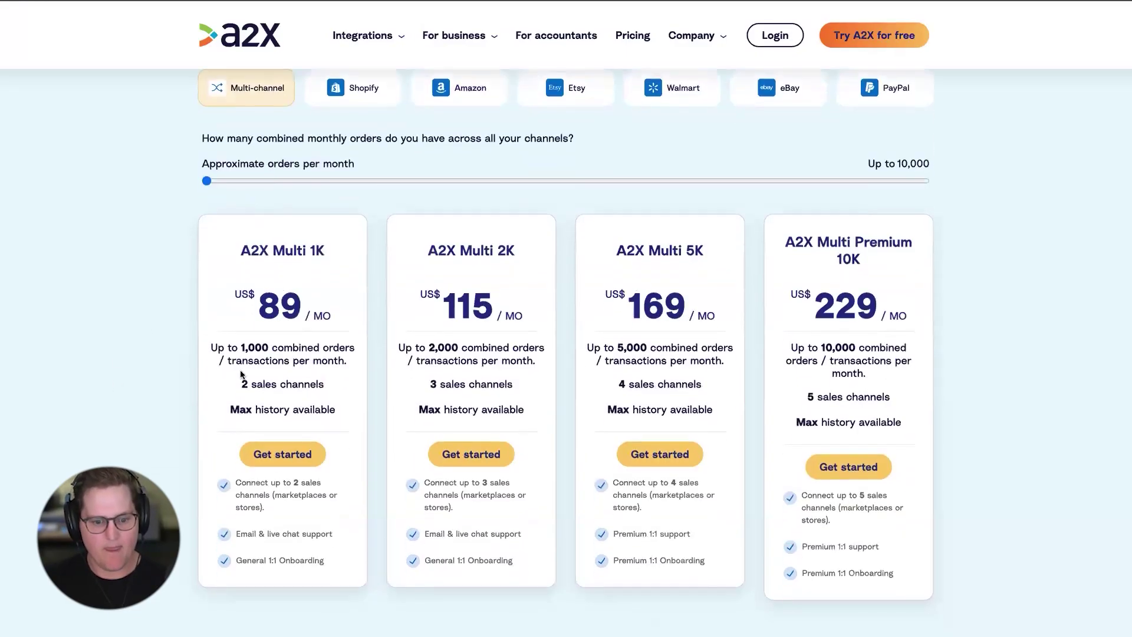
triple_click(219, 394)
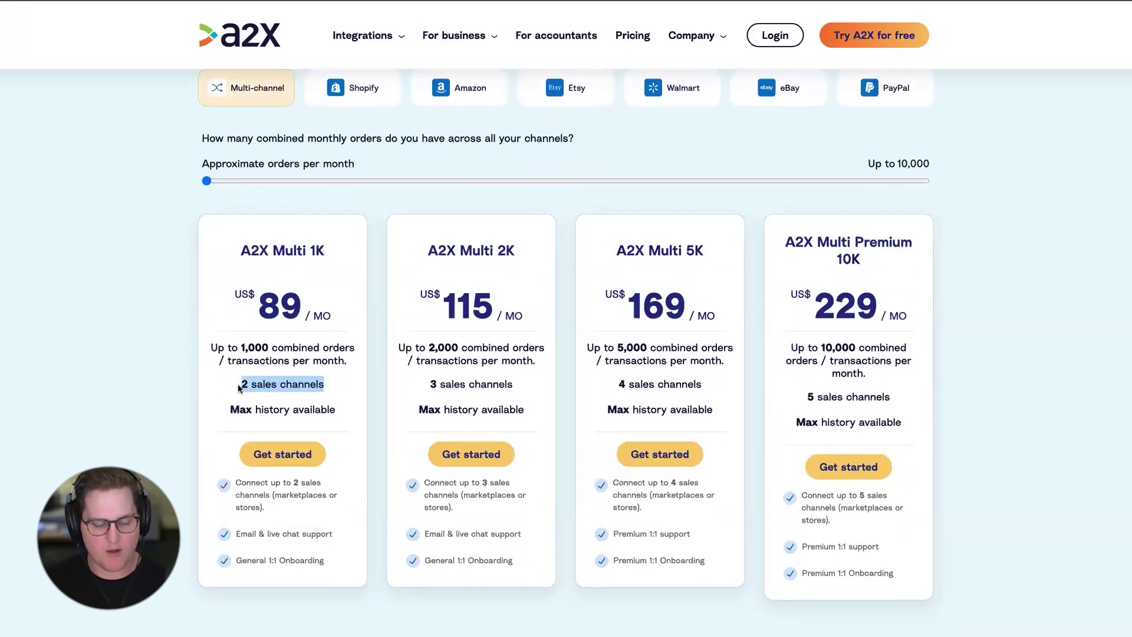
left_click(326, 388)
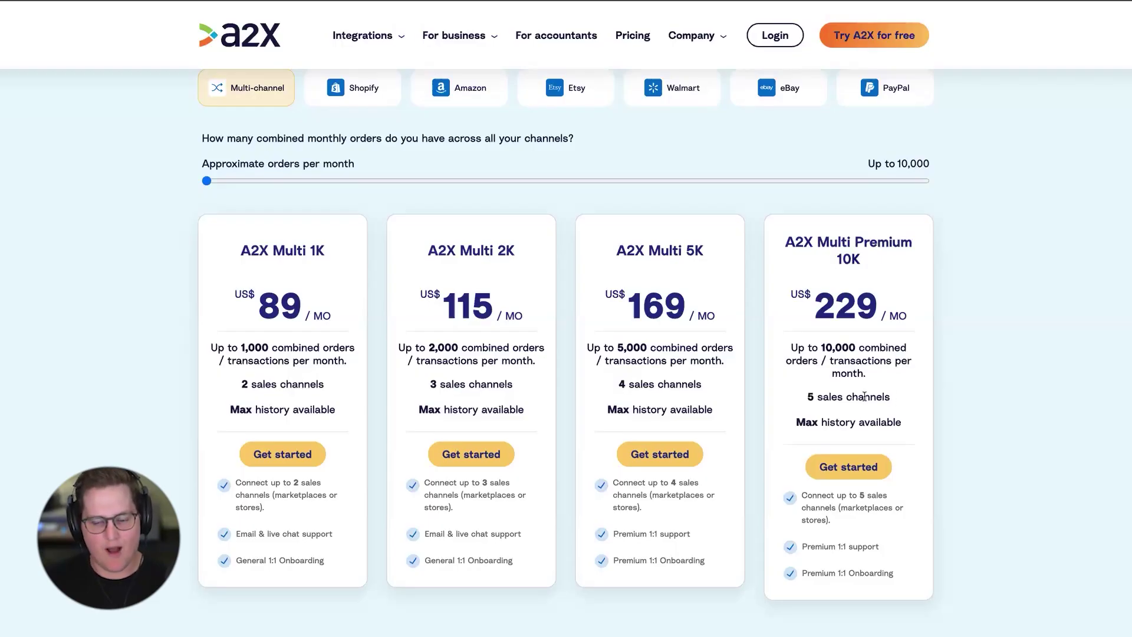
scroll(556, 269, "up", 1)
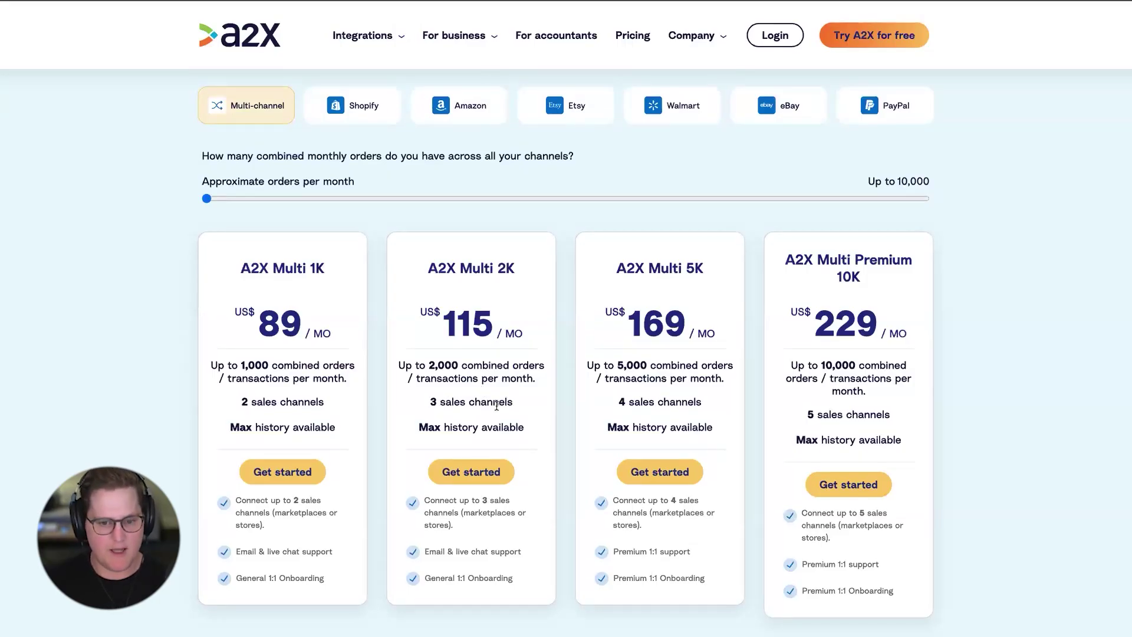
scroll(423, 122, "up", 1)
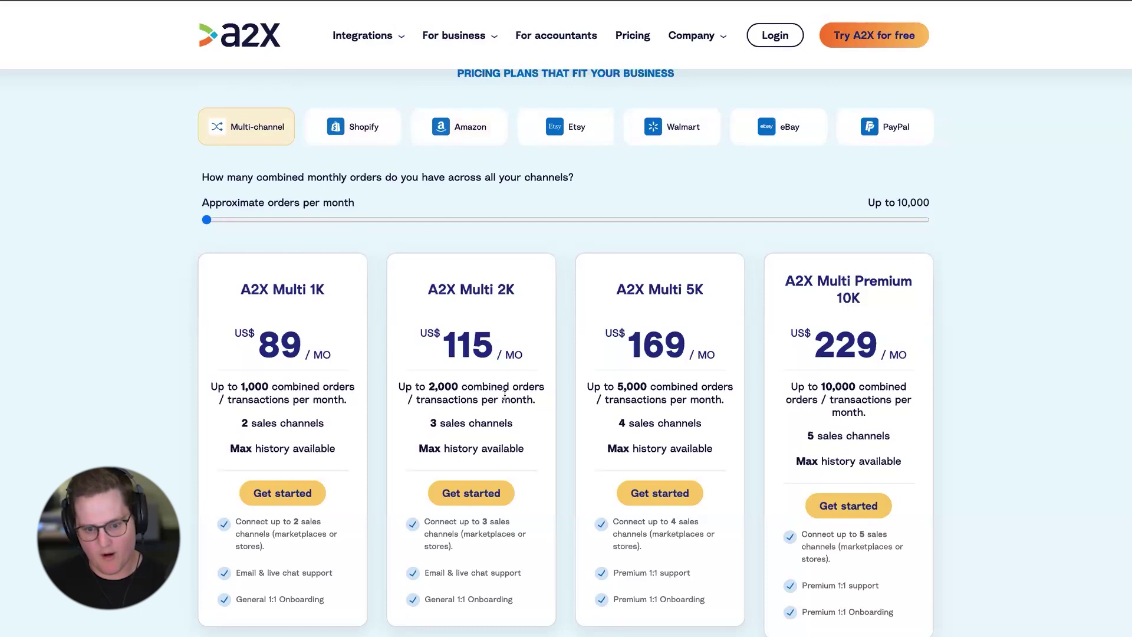